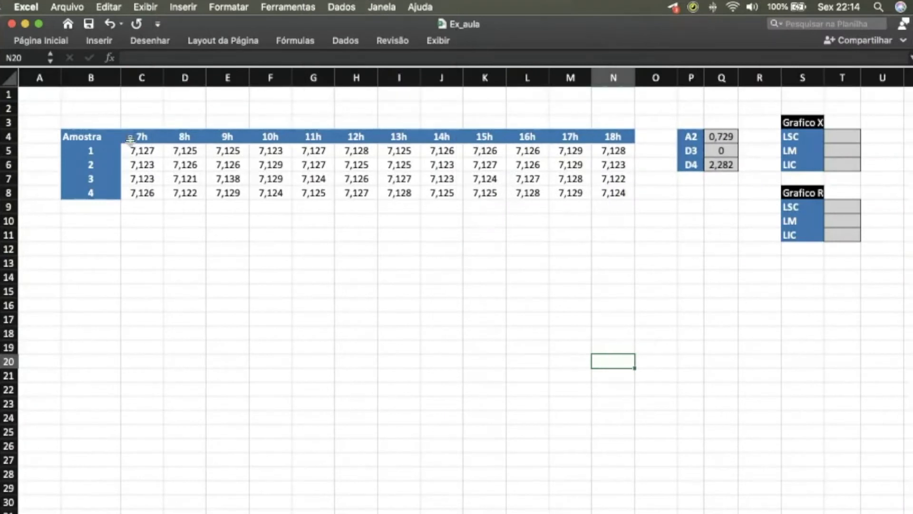
Inspect the A2, D3 and D4 constants in the constants table.
left_click(696, 137)
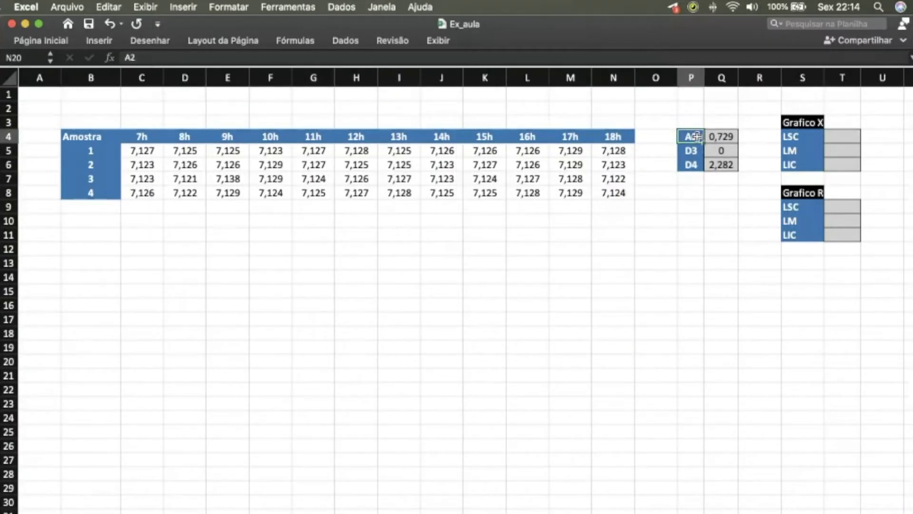
left_click(693, 154)
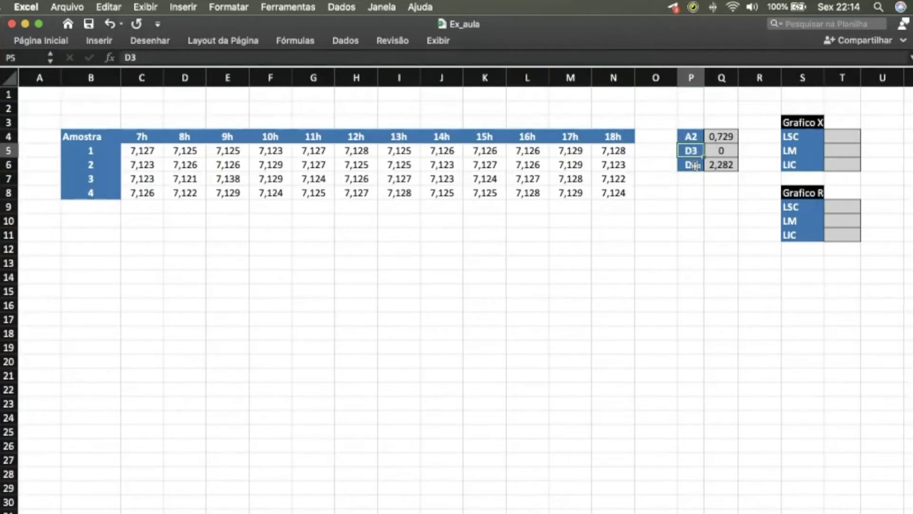
left_click(695, 166)
left_click(724, 168)
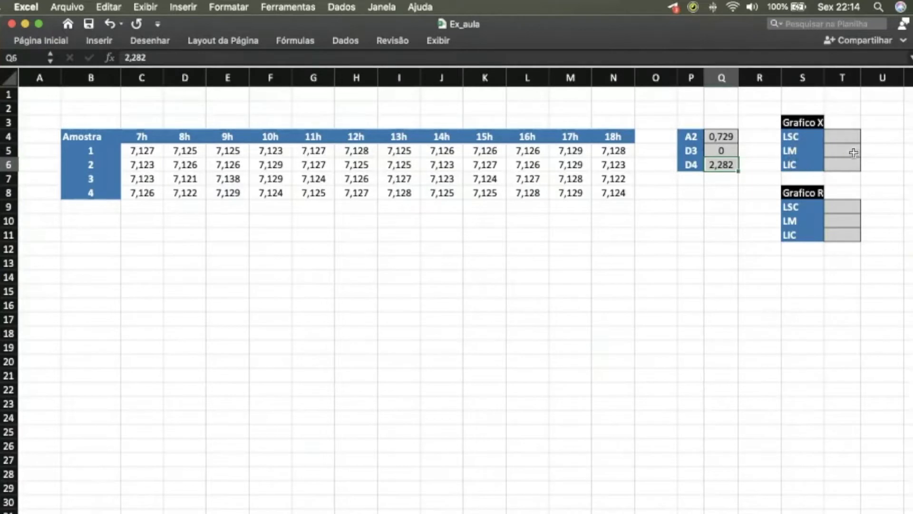
Label cell B10 'Média'.
left_click(111, 221)
type("M")
key("BackSpace")
type("édia")
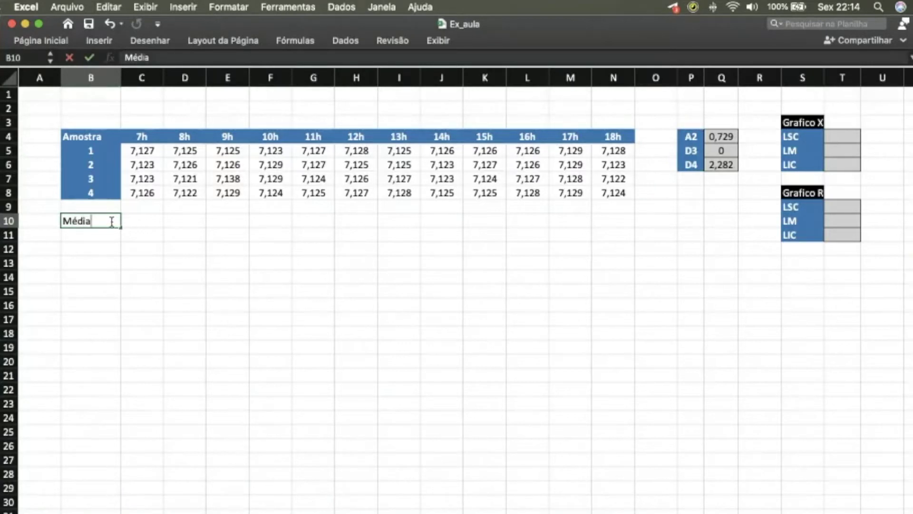
key("Return")
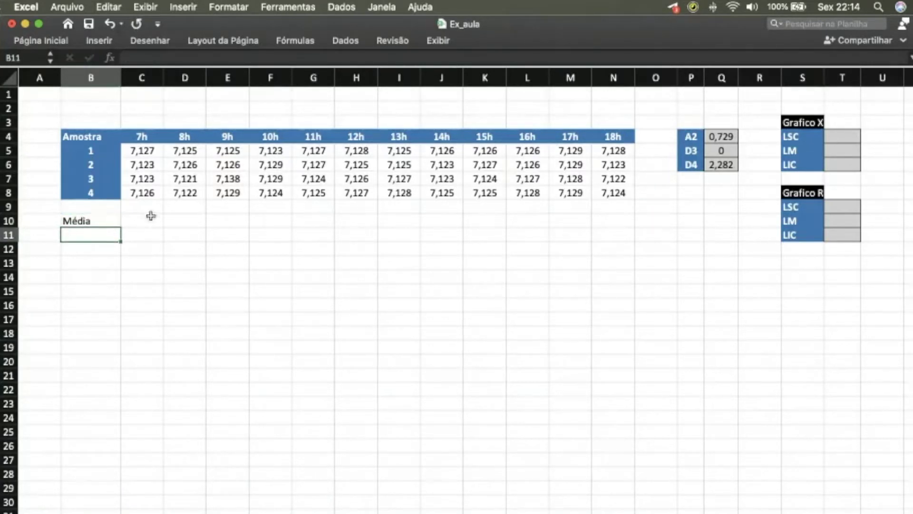
Enter =MÉDIA(C5:C8) in C10 and format it as Number, showing 7,1248.
left_click(147, 219)
type("=")
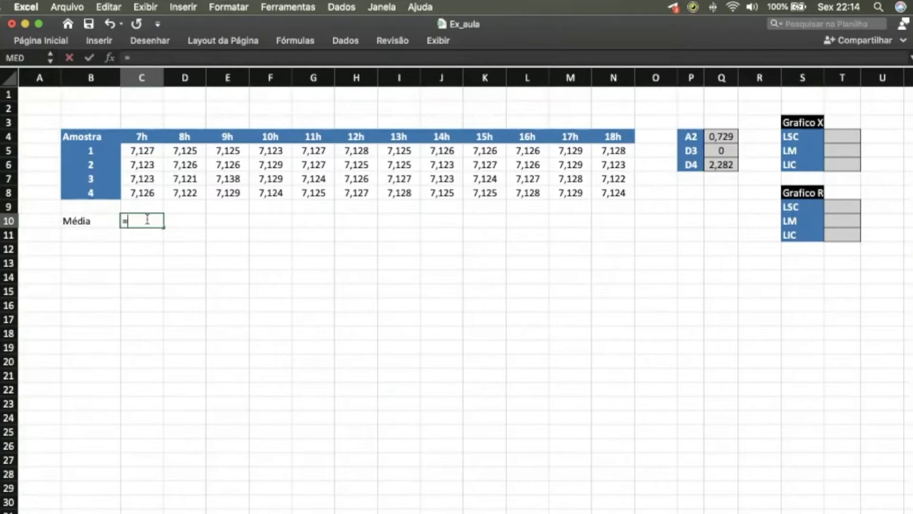
type("M")
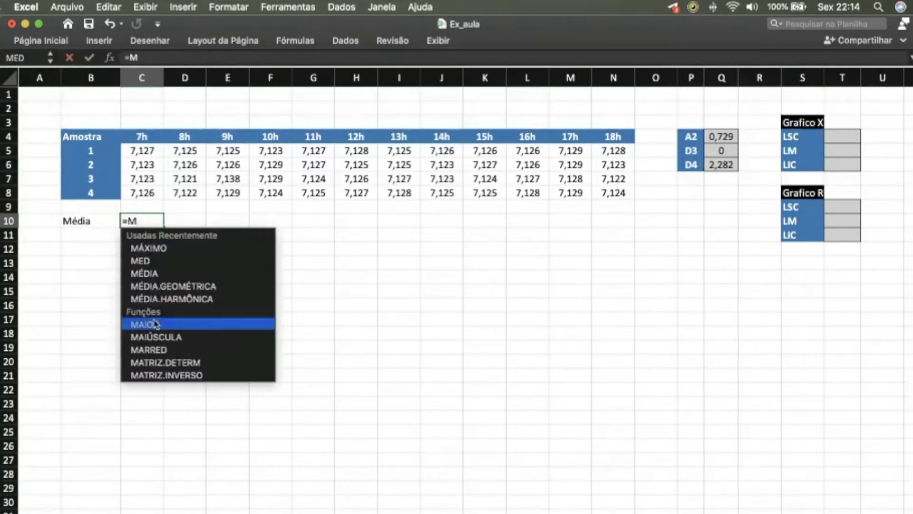
double_click(160, 275)
left_click_drag(142, 151, 138, 190)
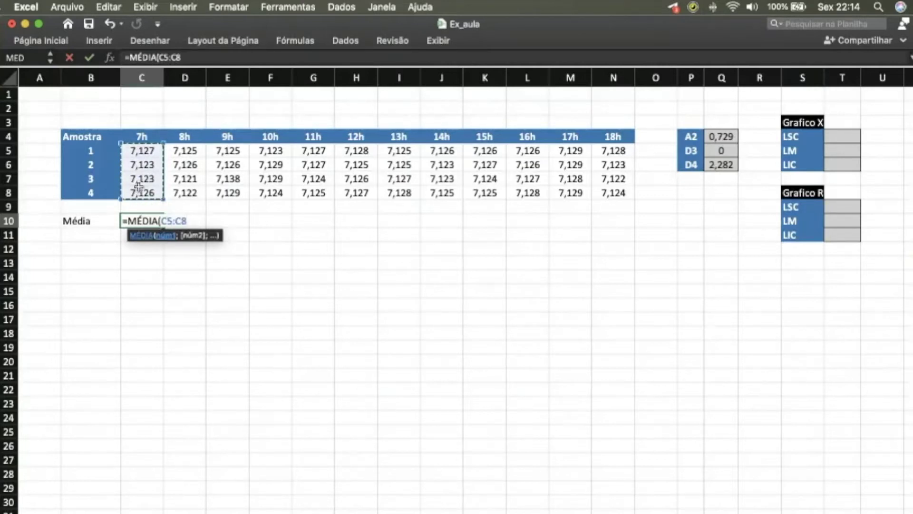
key("Return")
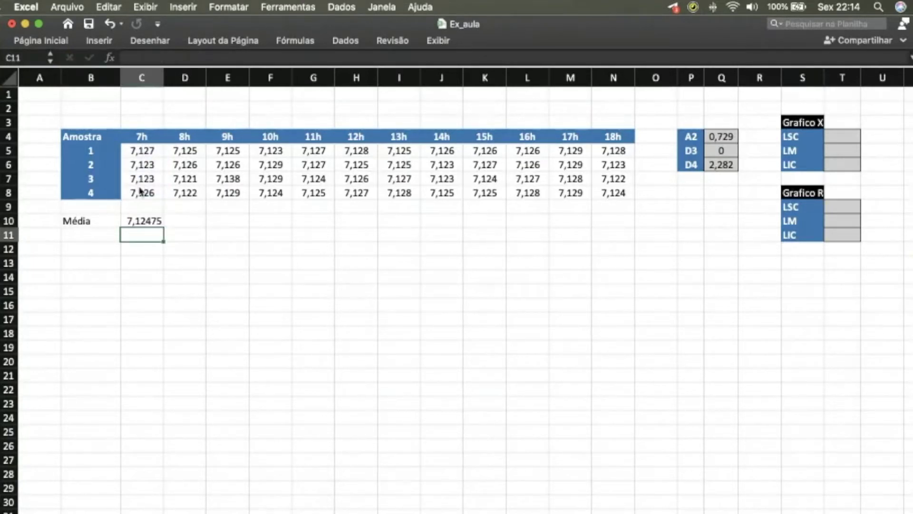
left_click(144, 222)
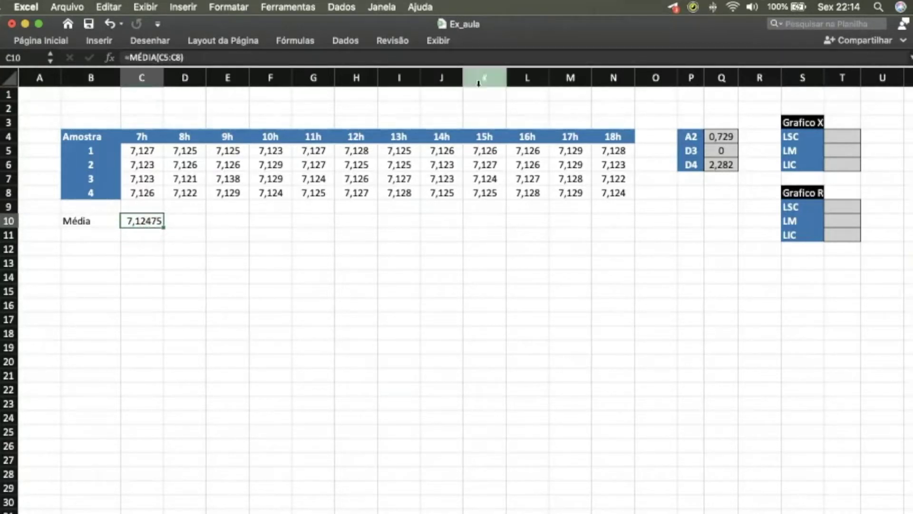
left_click(903, 40)
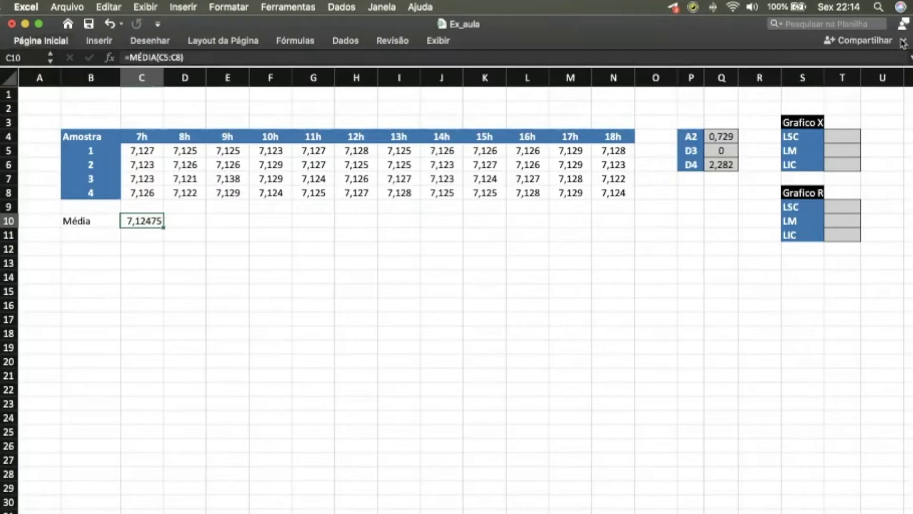
left_click(487, 84)
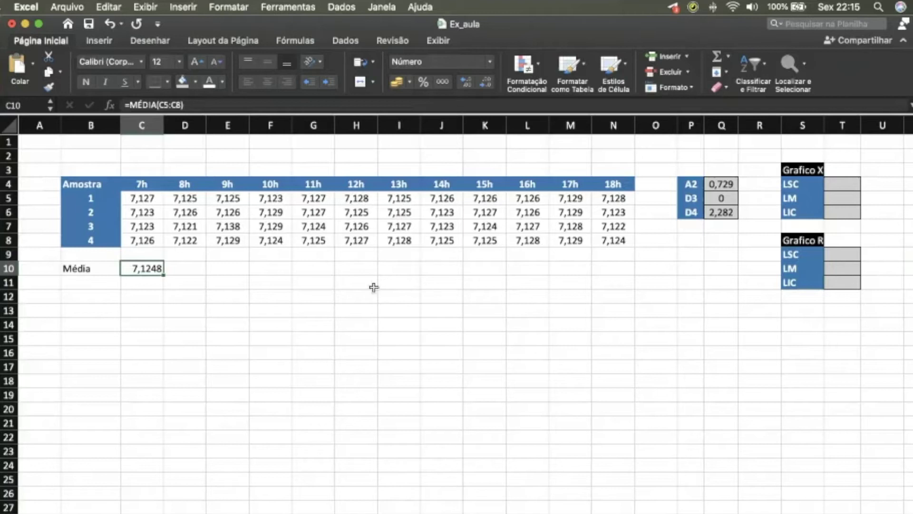
left_click(104, 284)
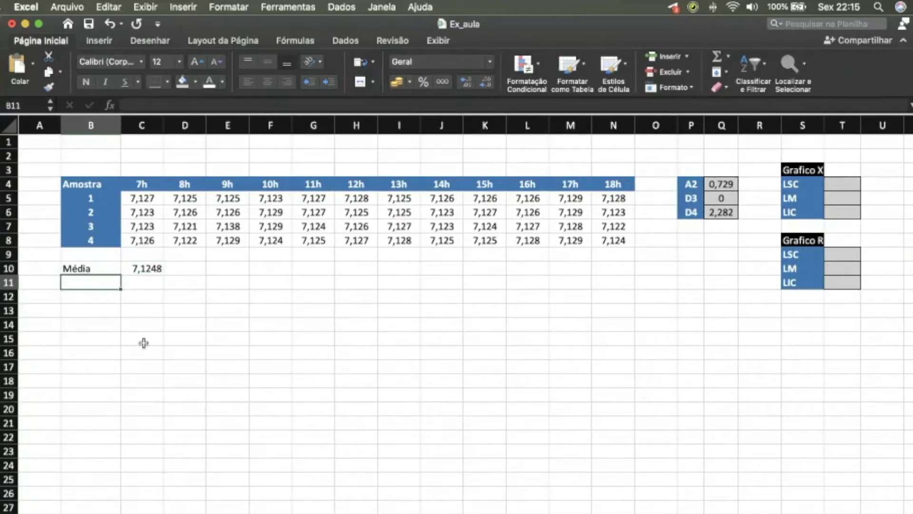
Label B11 'Amplitude' and enter =MÁXIMO(C5:C8)-MÍNIMO(C5:C8) in C11, accepting the suggested correction.
type("Amplitude")
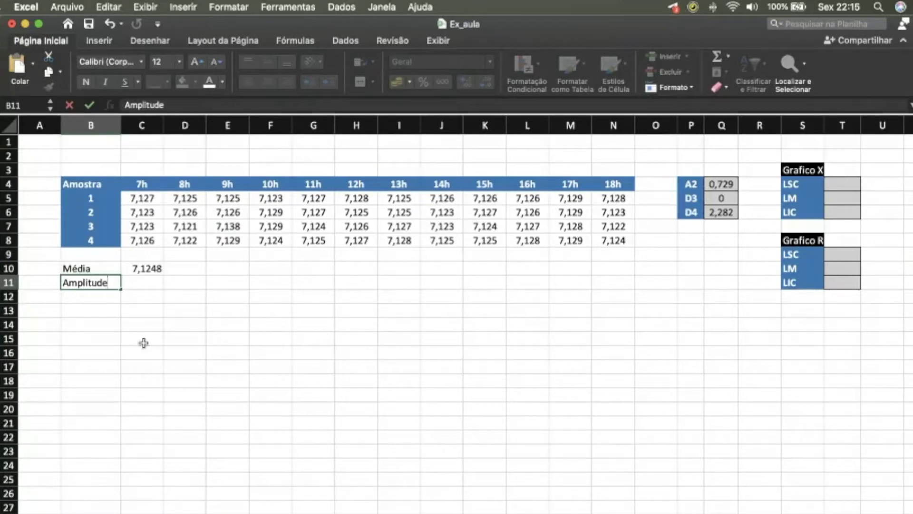
key("Return")
left_click(143, 282)
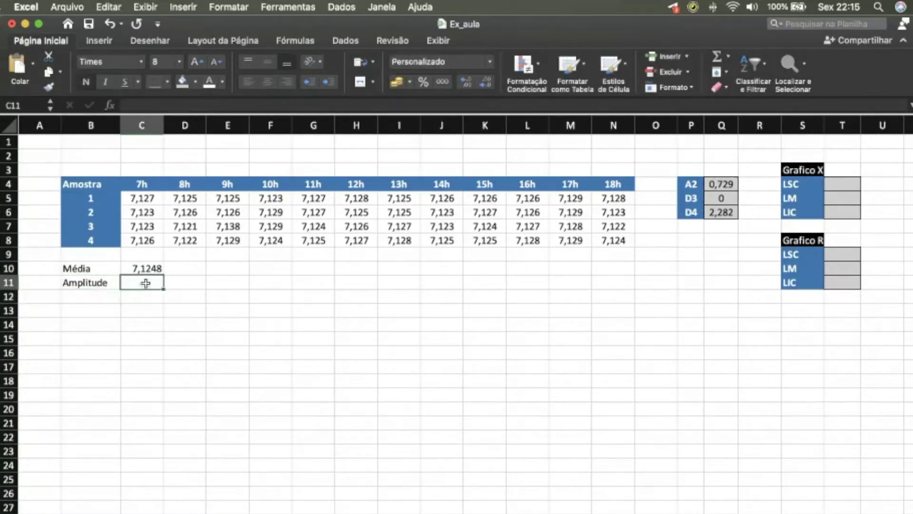
type("=")
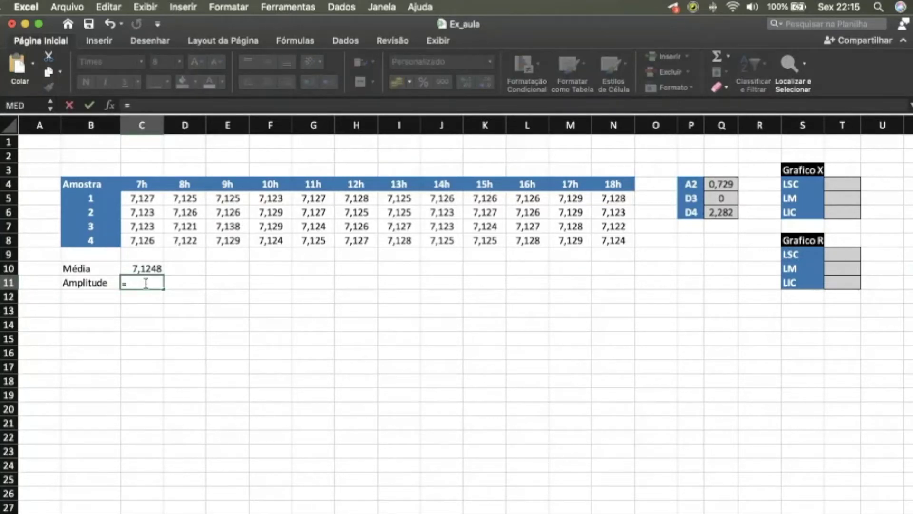
type("M")
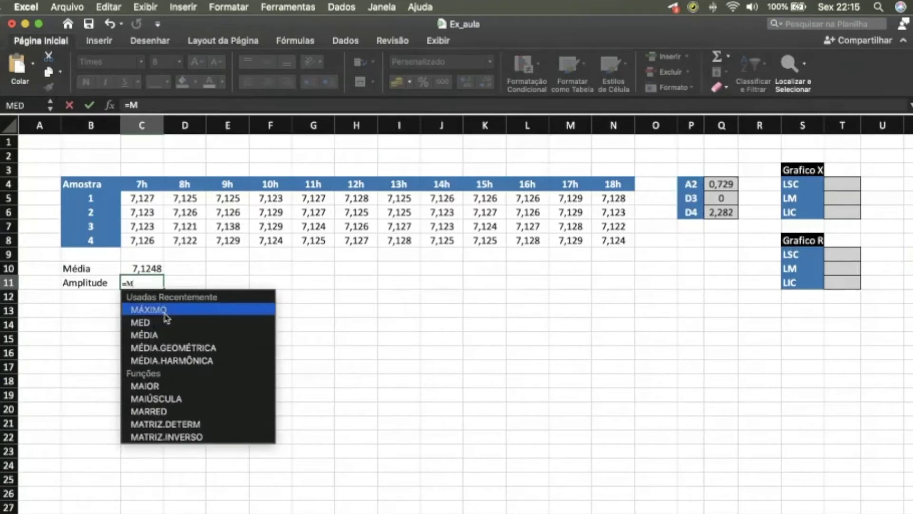
double_click(150, 309)
left_click_drag(142, 198, 139, 240)
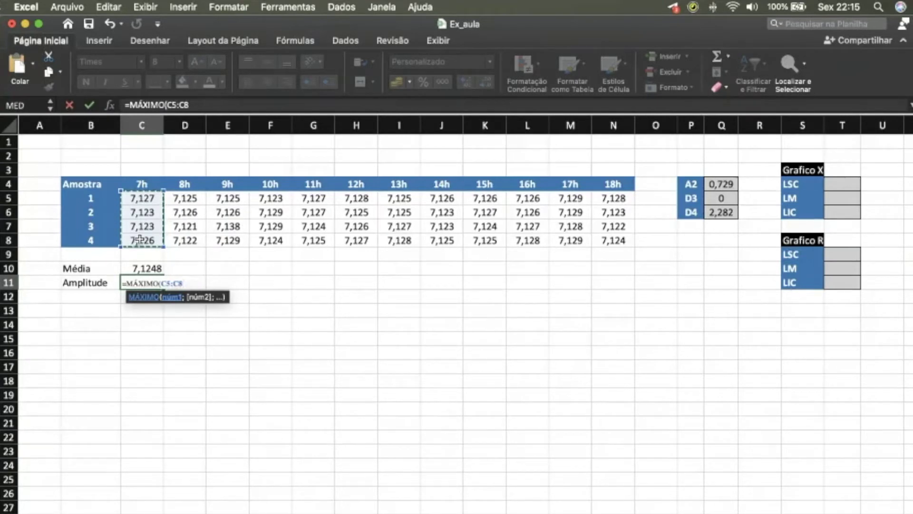
type(")")
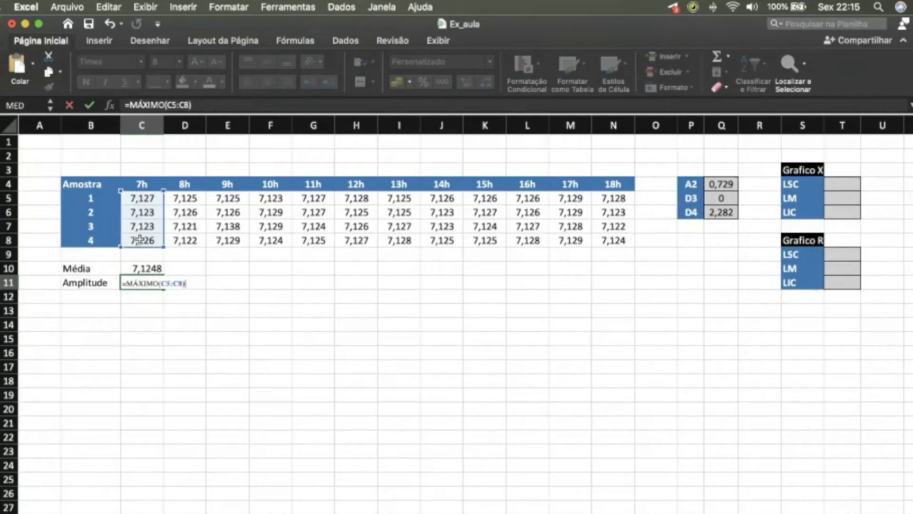
type("-M")
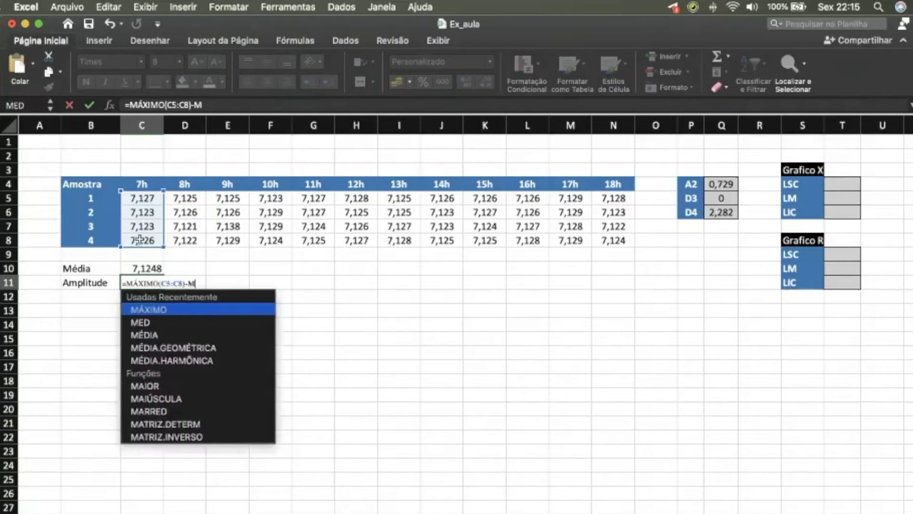
type("Í")
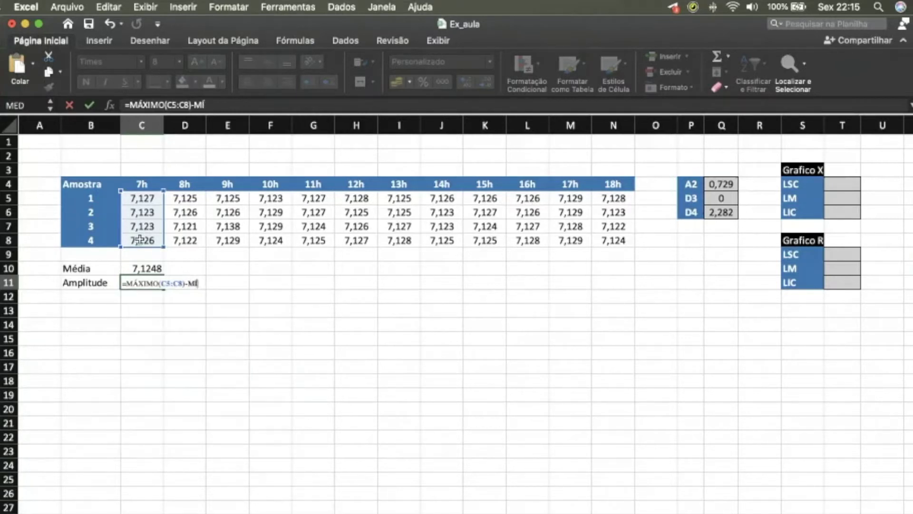
type("N")
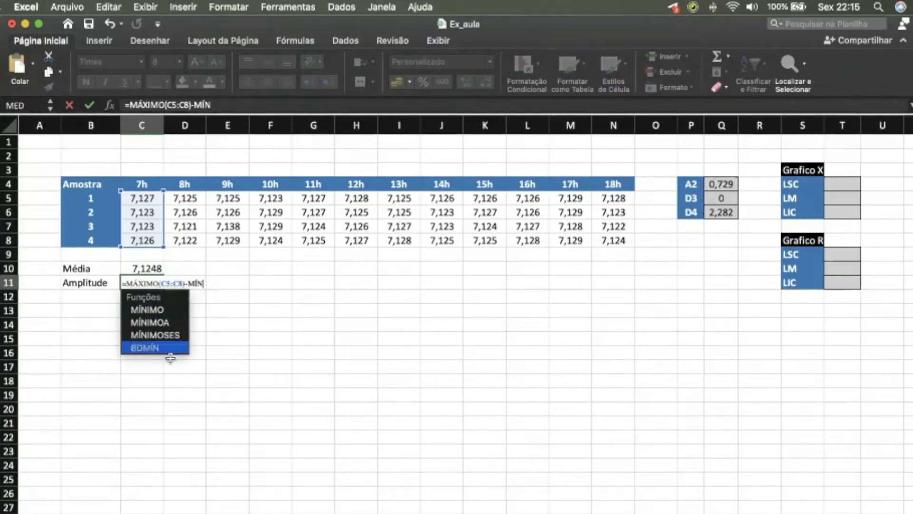
double_click(173, 310)
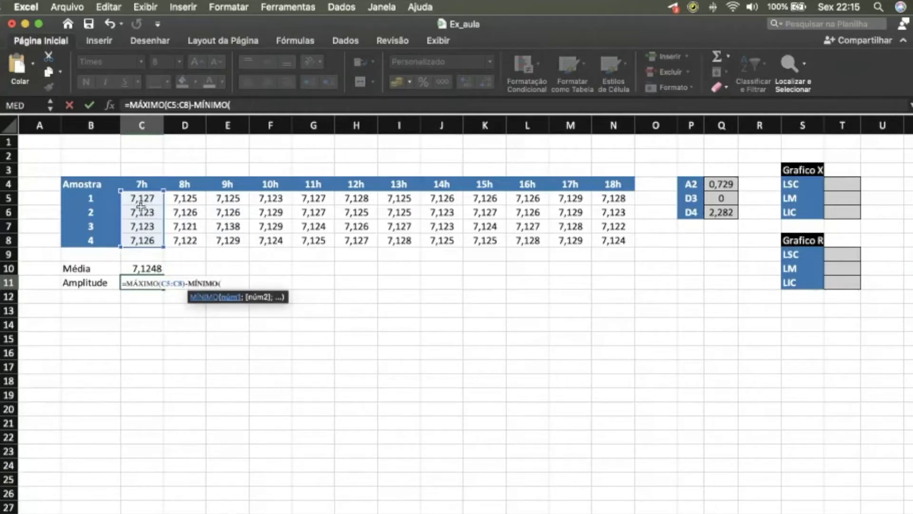
left_click_drag(142, 198, 141, 243)
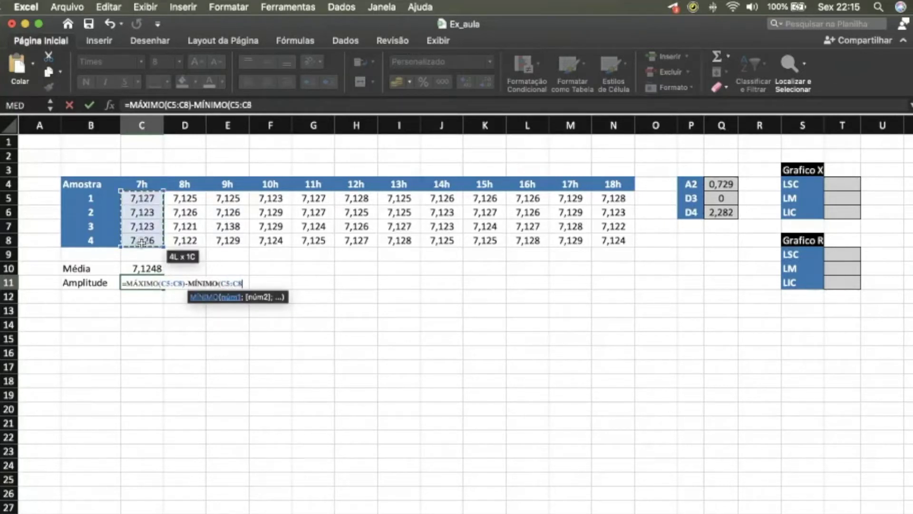
key("Return")
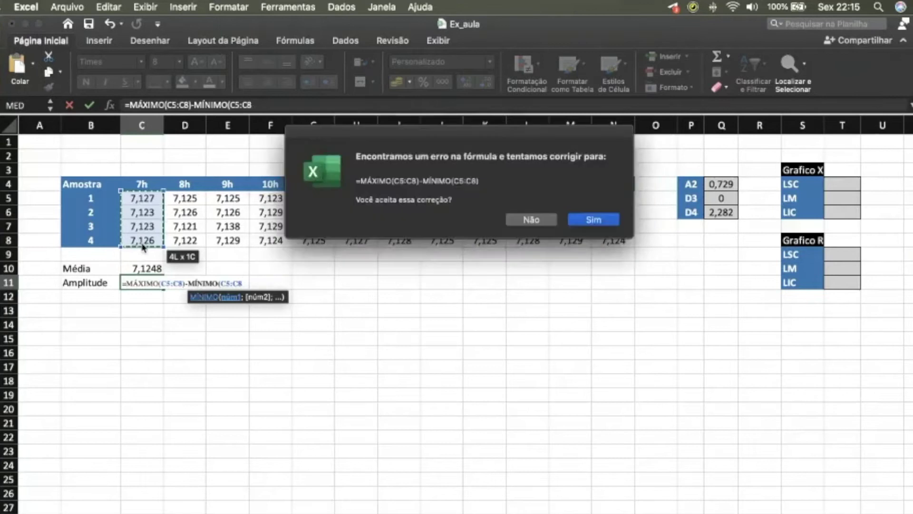
left_click(600, 222)
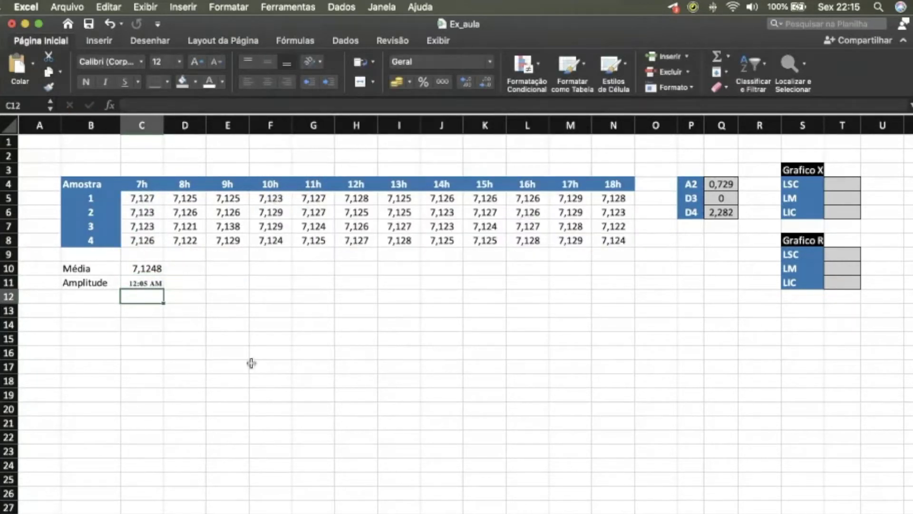
Copy C10's number format onto C11 with Format Painter.
left_click(148, 273)
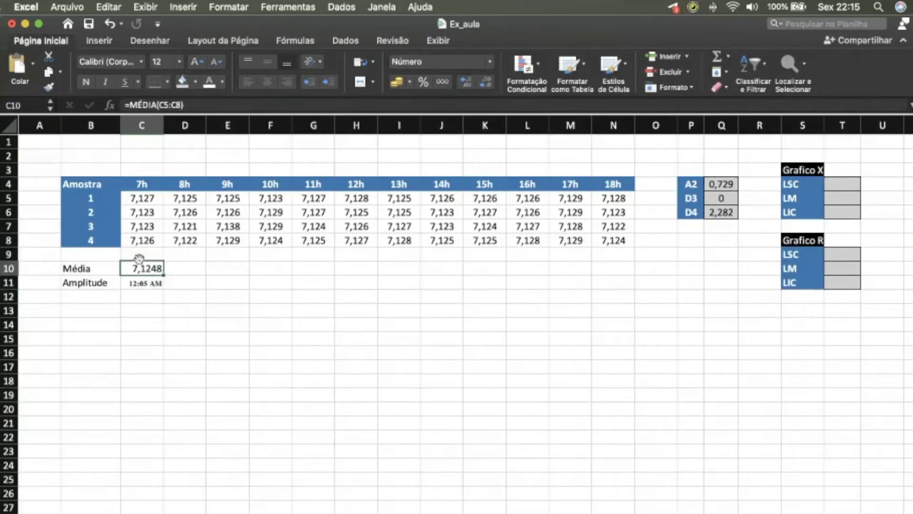
left_click(49, 87)
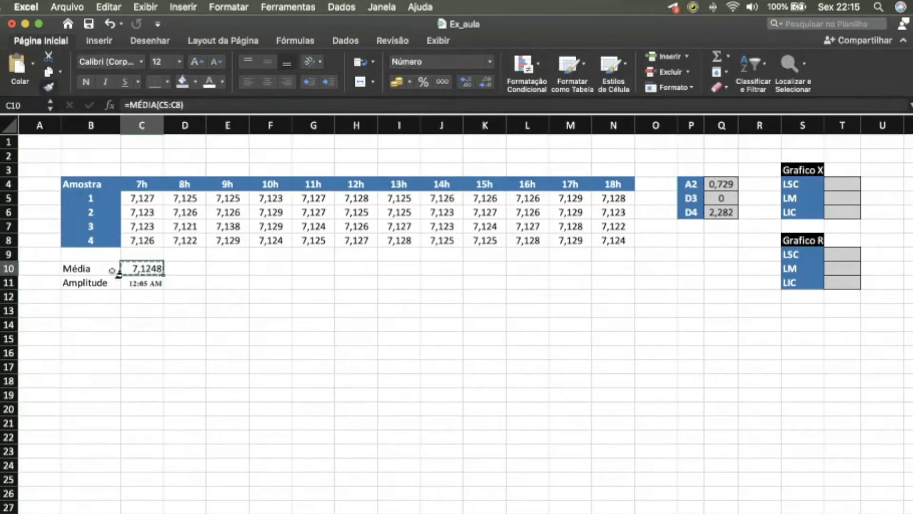
left_click(151, 283)
left_click(188, 350)
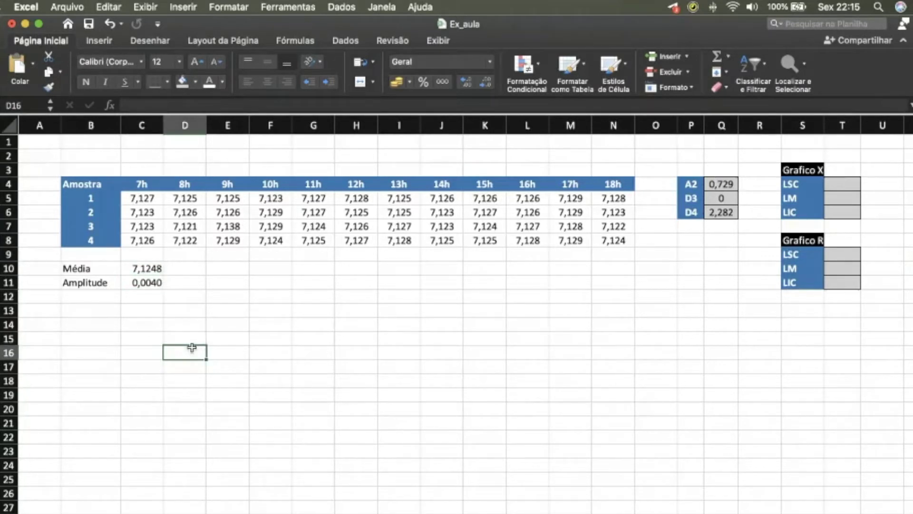
Fill the C10:C11 Média and Amplitude formulas across to the 18h column.
left_click_drag(145, 269, 145, 283)
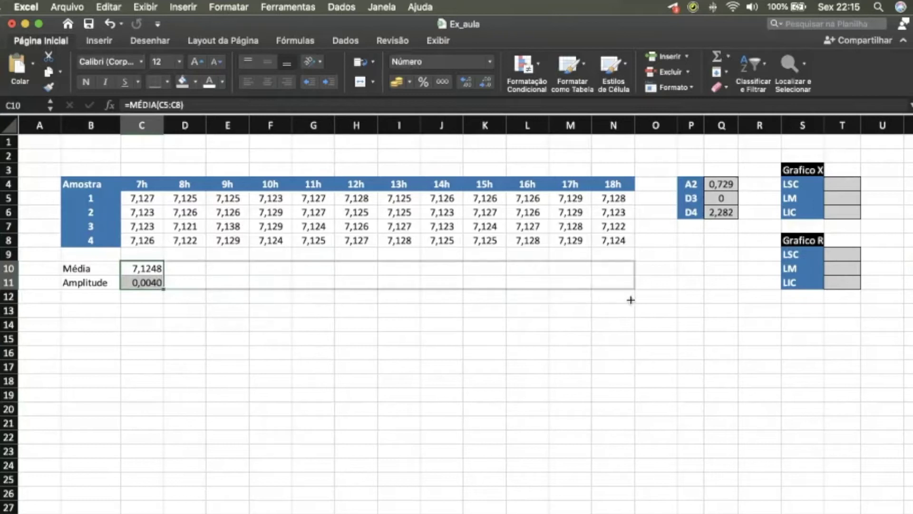
left_click_drag(162, 288, 632, 300)
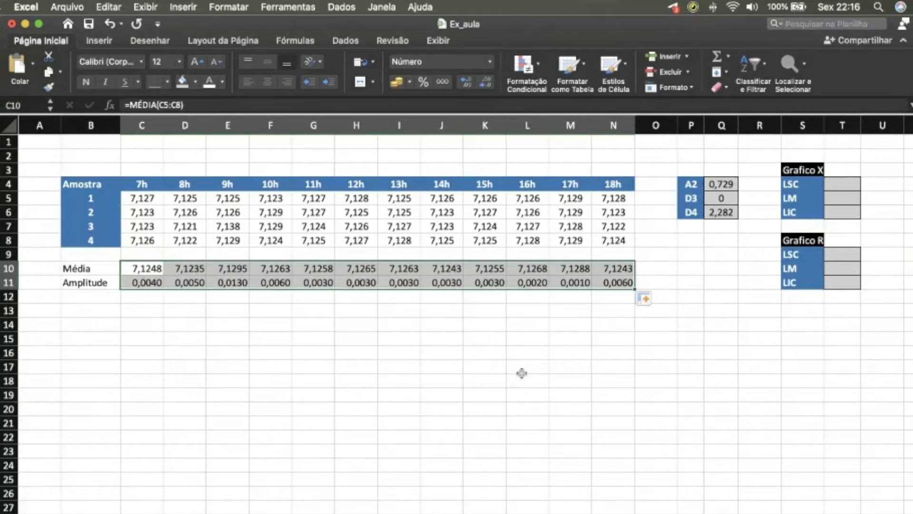
left_click(481, 365)
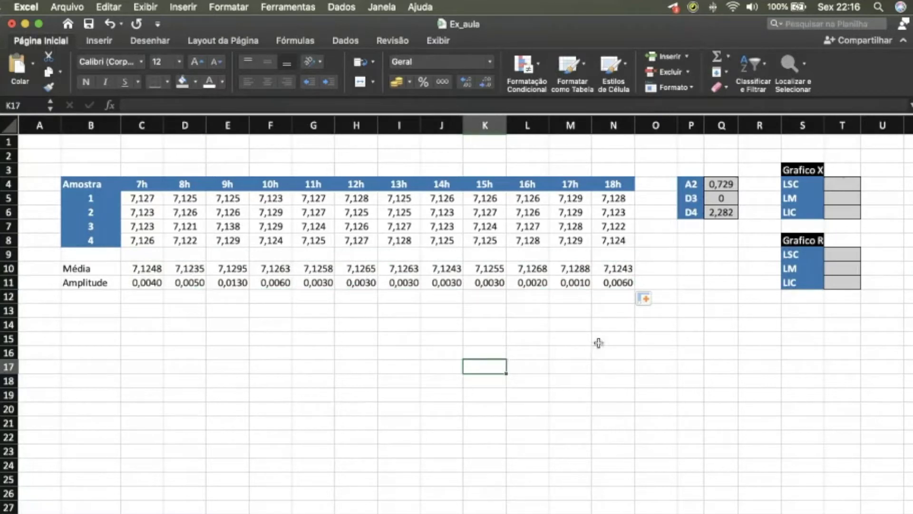
Shade O10:O11 grey and enter =MÉDIA(C10:N10) in O10 for the overall mean 7,1260.
left_click_drag(658, 266, 658, 282)
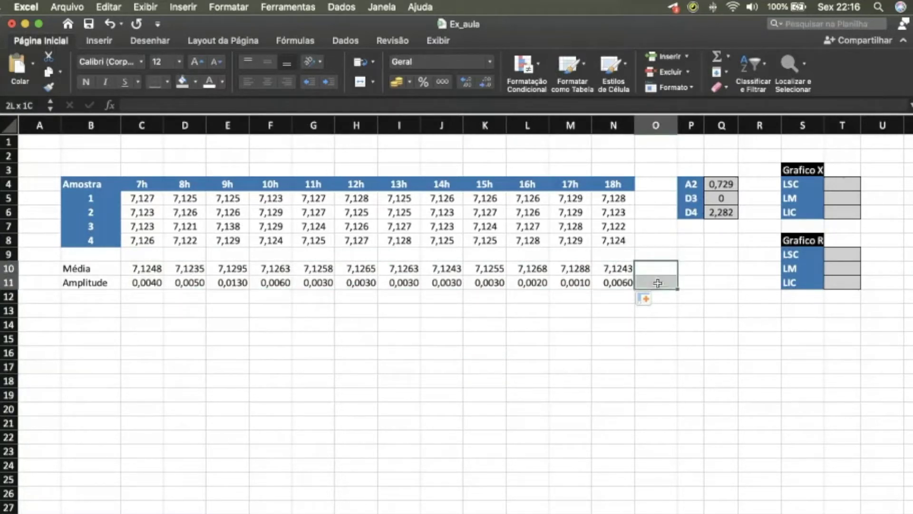
left_click(182, 82)
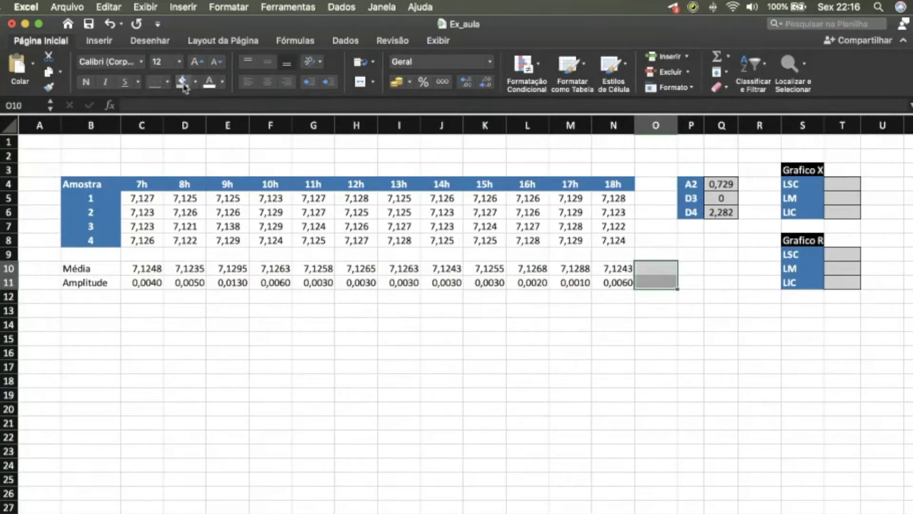
left_click(653, 270)
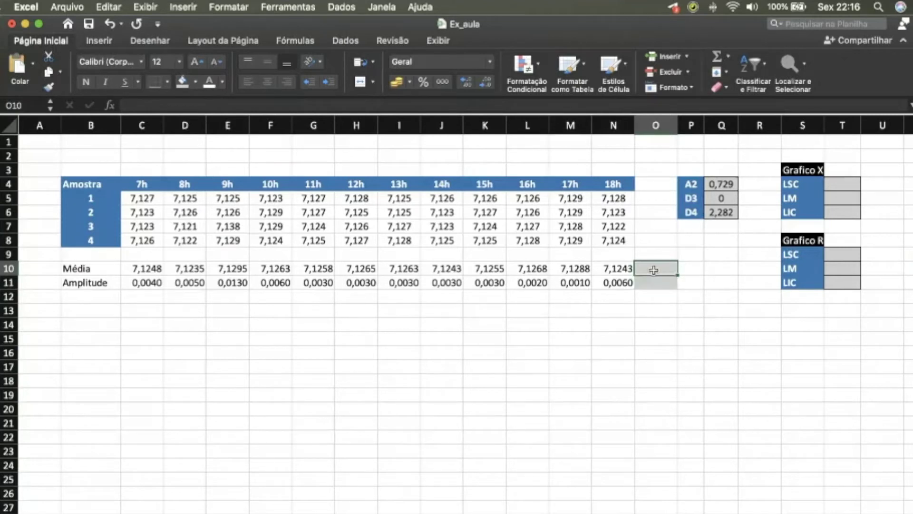
type("=")
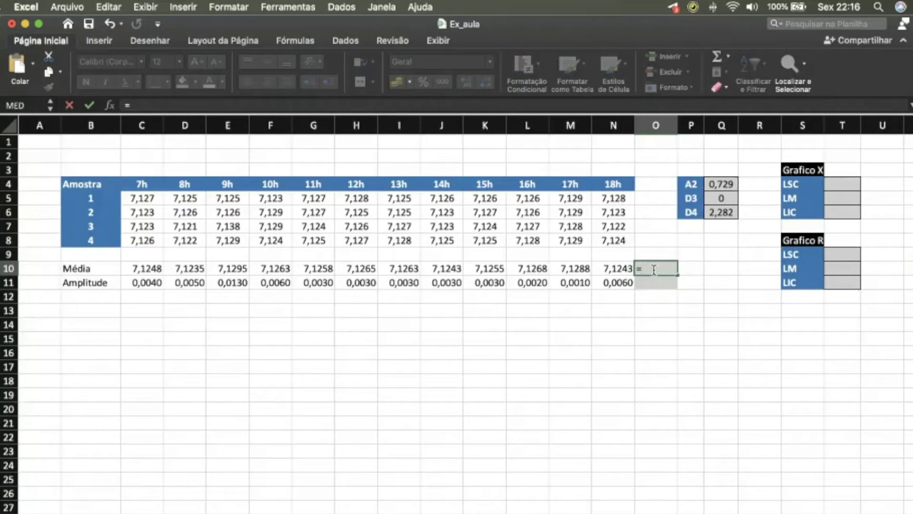
type("M")
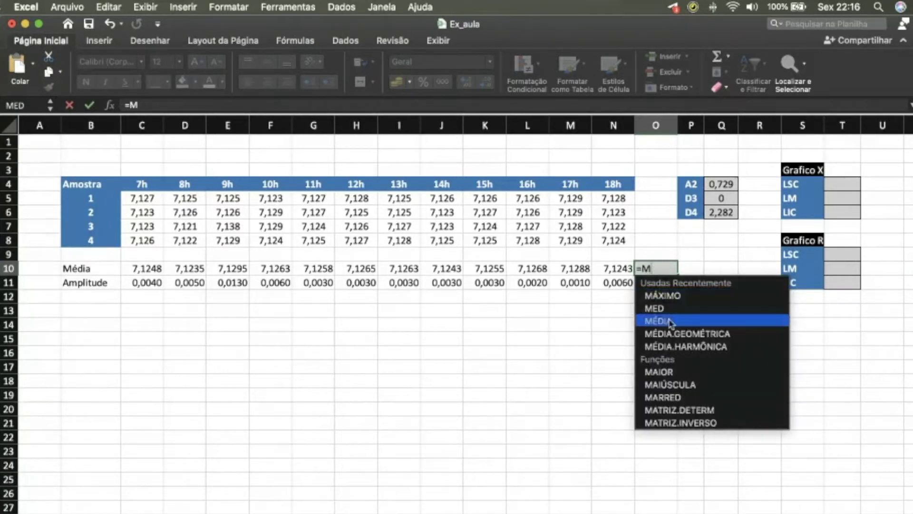
double_click(658, 321)
left_click_drag(134, 263, 616, 269)
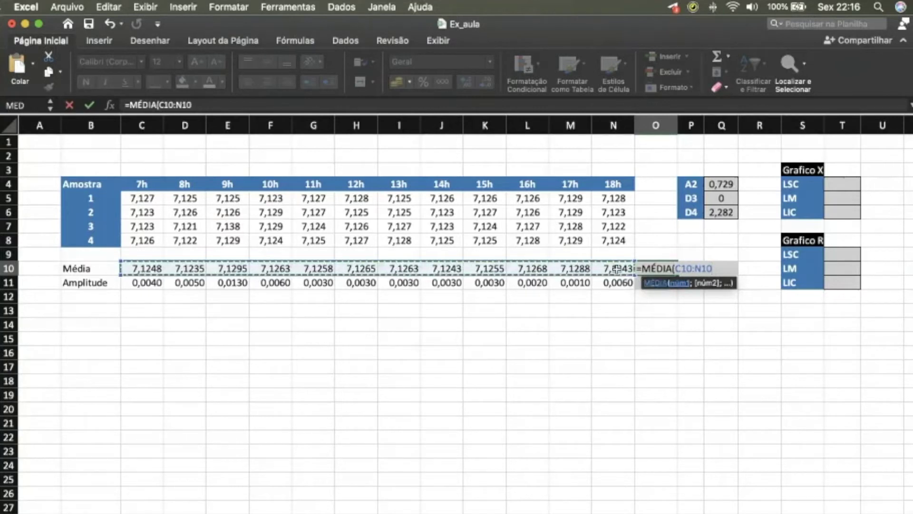
key("Return")
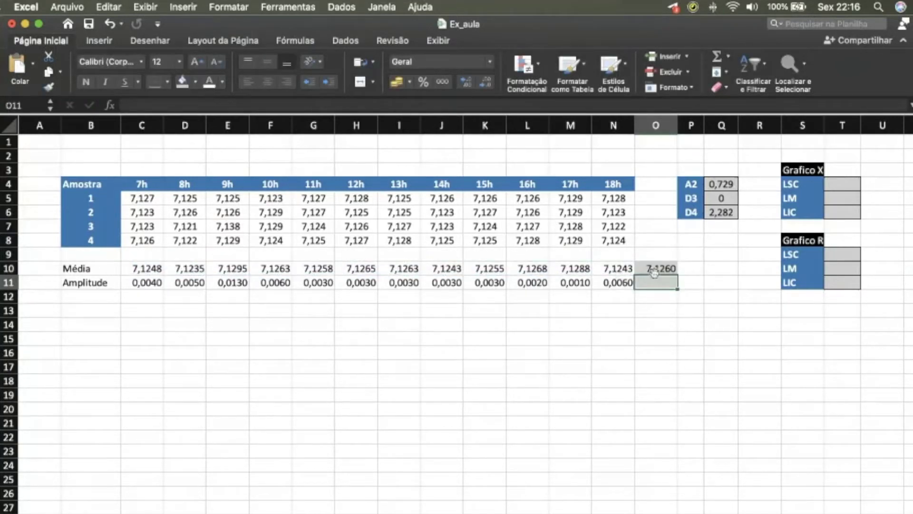
Fill the mean formula down to O11 to get the average amplitude 0,0043.
left_click(655, 269)
left_click_drag(678, 275, 678, 282)
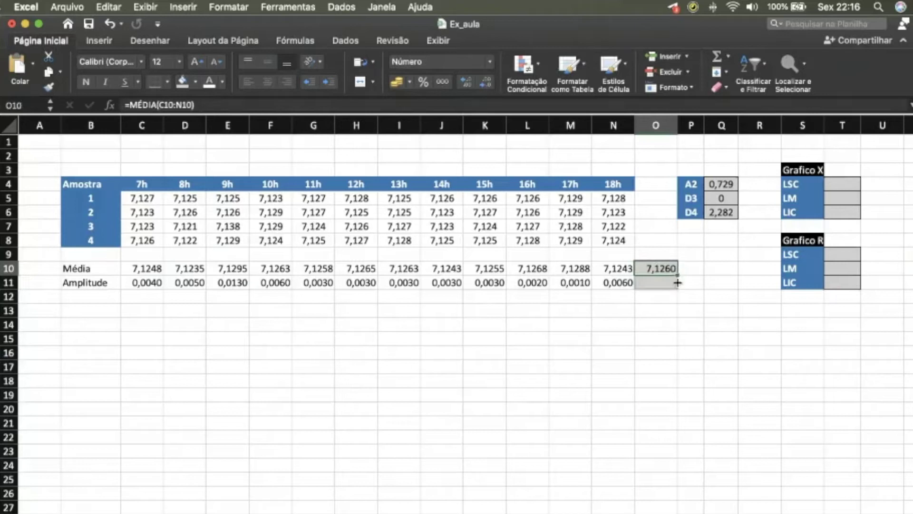
left_click(663, 350)
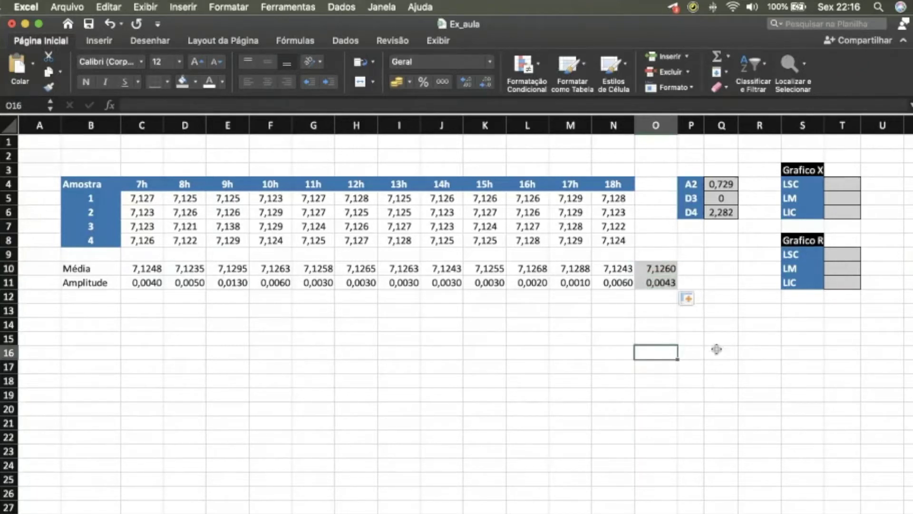
left_click(735, 347)
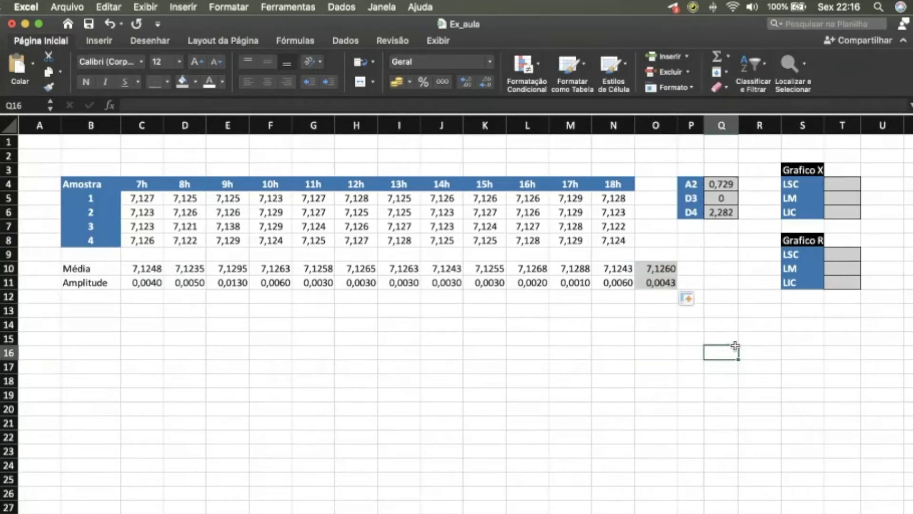
left_click(766, 380)
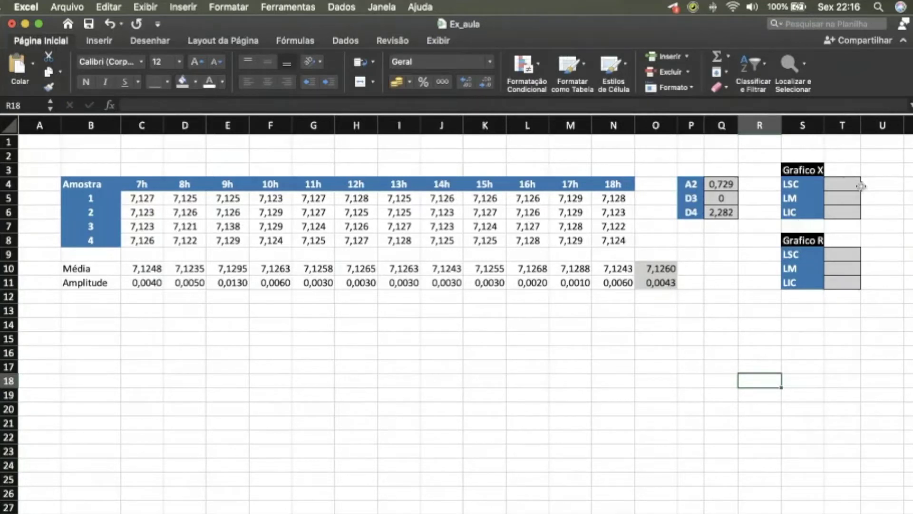
left_click(838, 186)
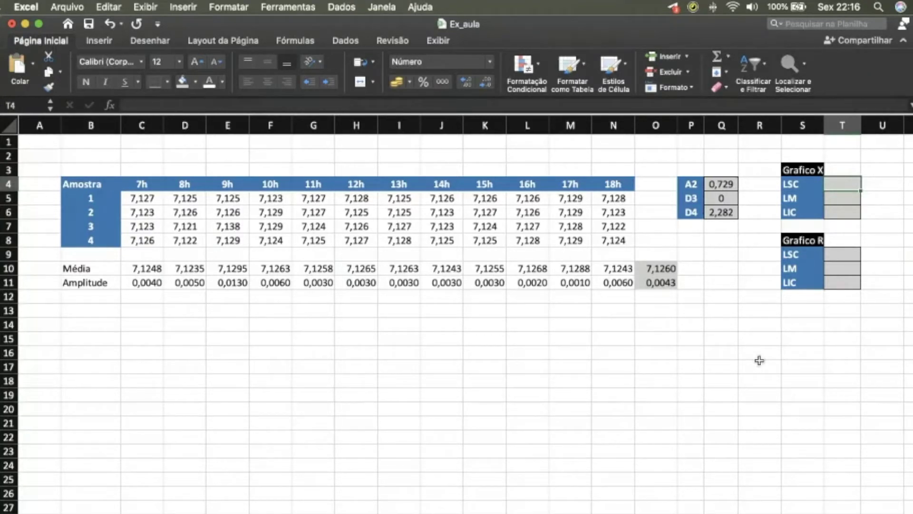
Set Grafico X LSC to =O10+Q4*O11 (7,1292) and LM to =O10 (7,1260).
type("=")
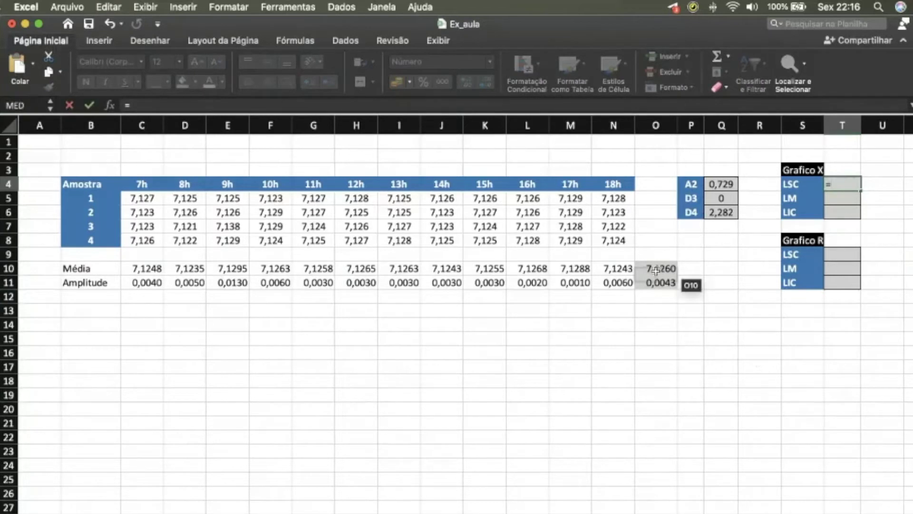
left_click(659, 269)
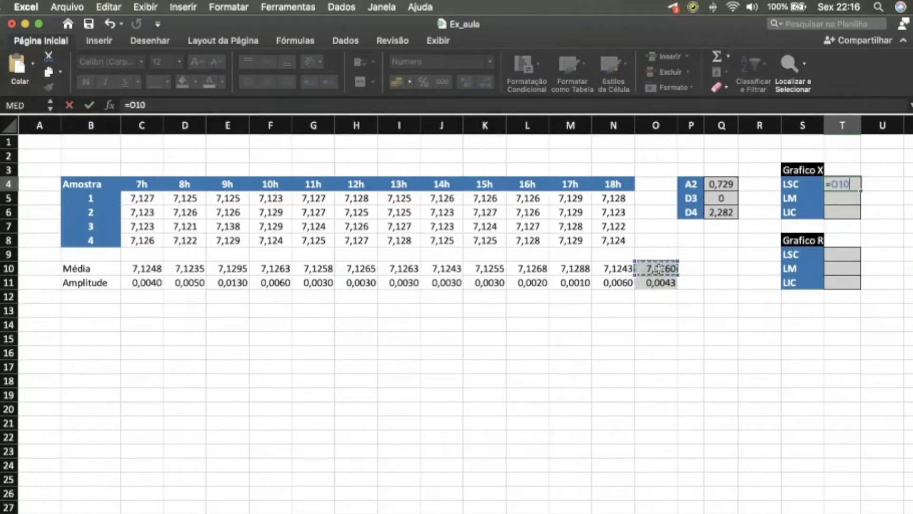
type("+")
left_click(721, 184)
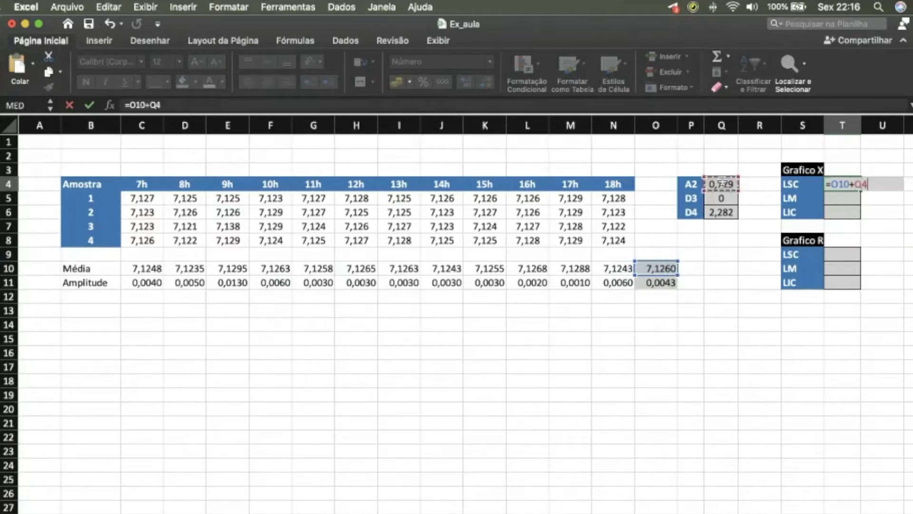
type("*")
left_click(665, 284)
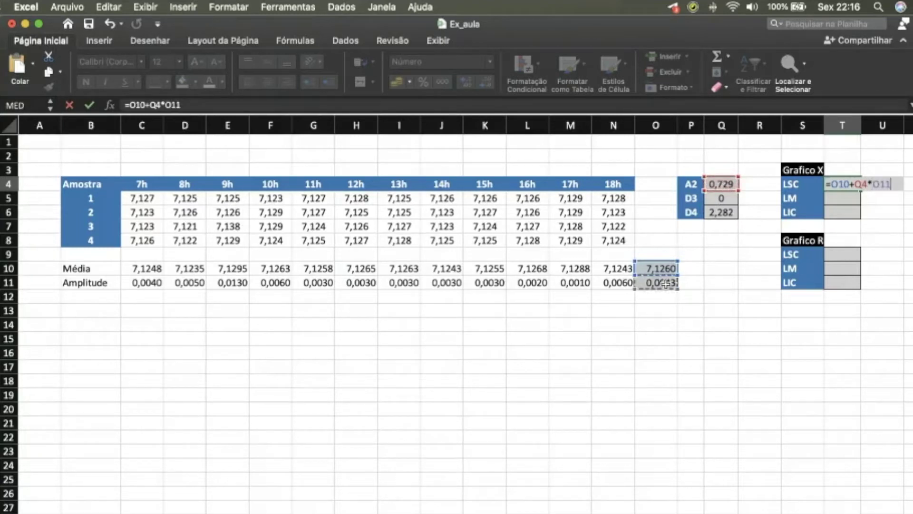
key("Return")
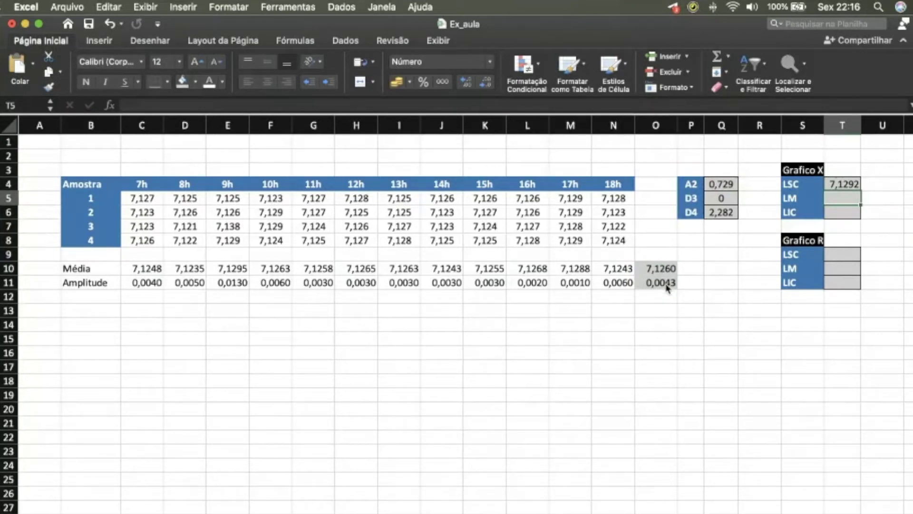
type("=")
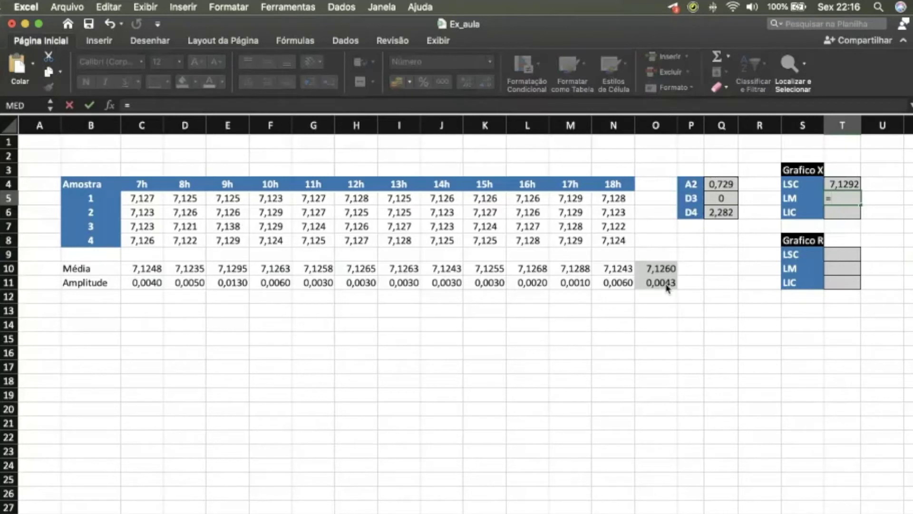
left_click(661, 269)
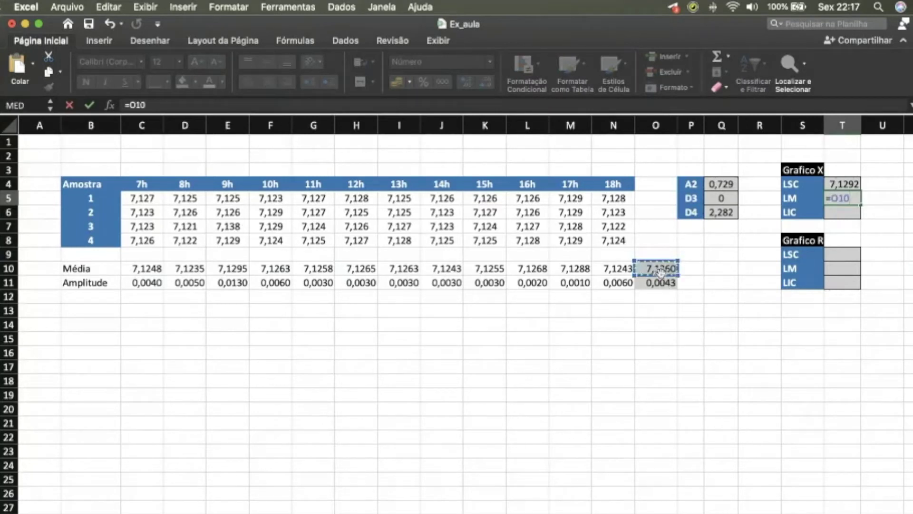
key("Return")
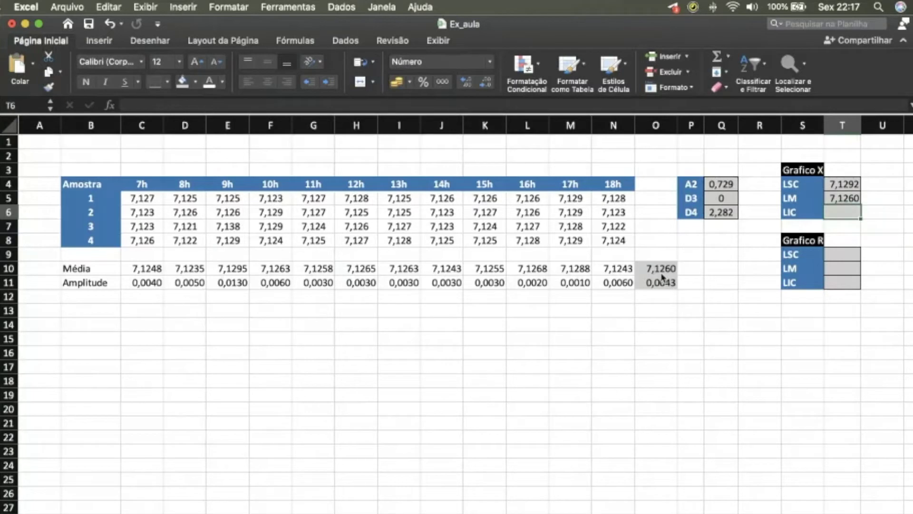
Set Grafico X LIC to =O10-Q4*O11, giving 7,1228.
type("=")
left_click(668, 269)
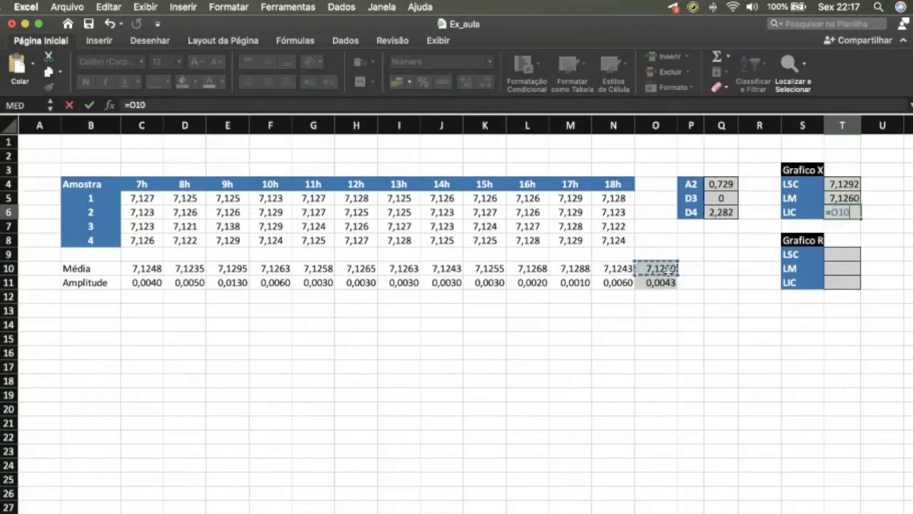
type("-")
left_click(720, 183)
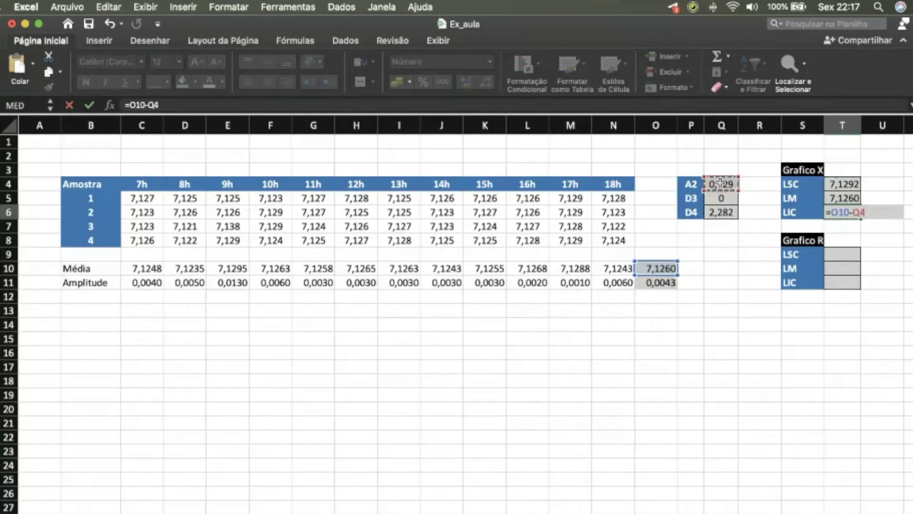
type("*")
left_click(662, 285)
key("Return")
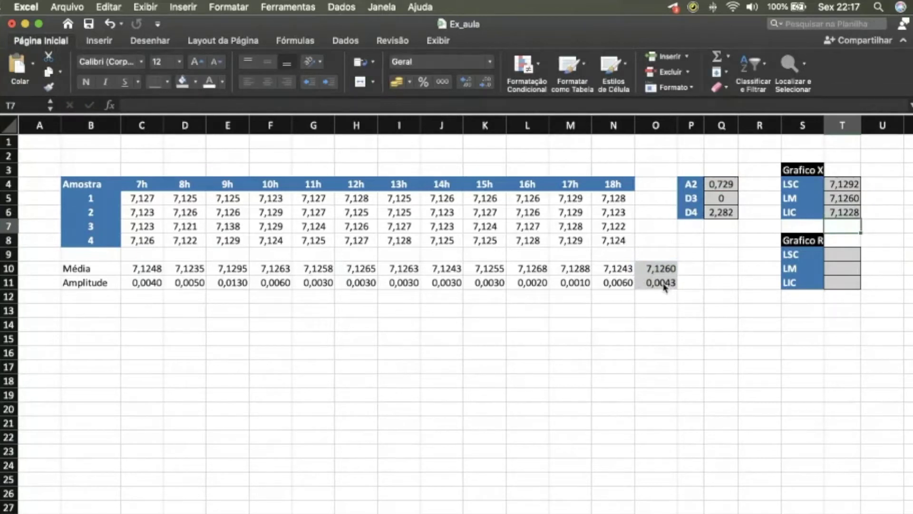
left_click(749, 336)
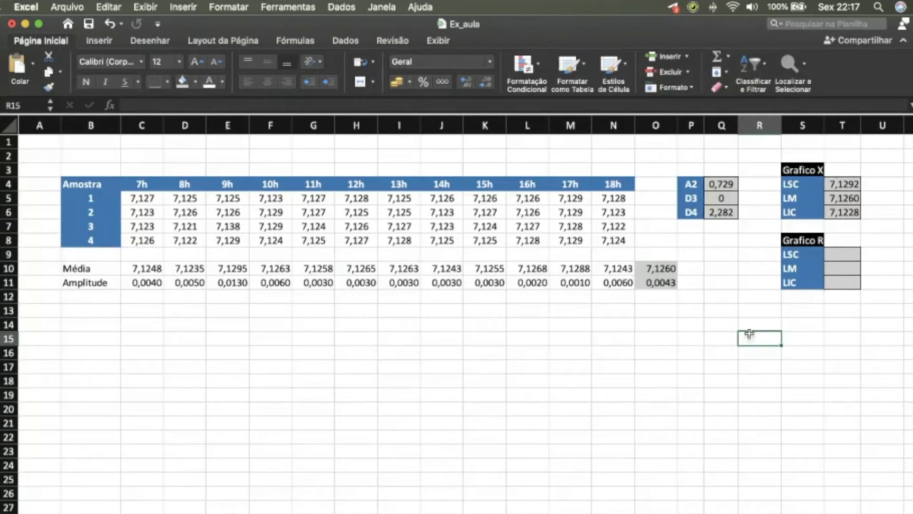
Set Grafico R LSC to the D4 constant times the average amplitude, giving 0,0099.
left_click(844, 250)
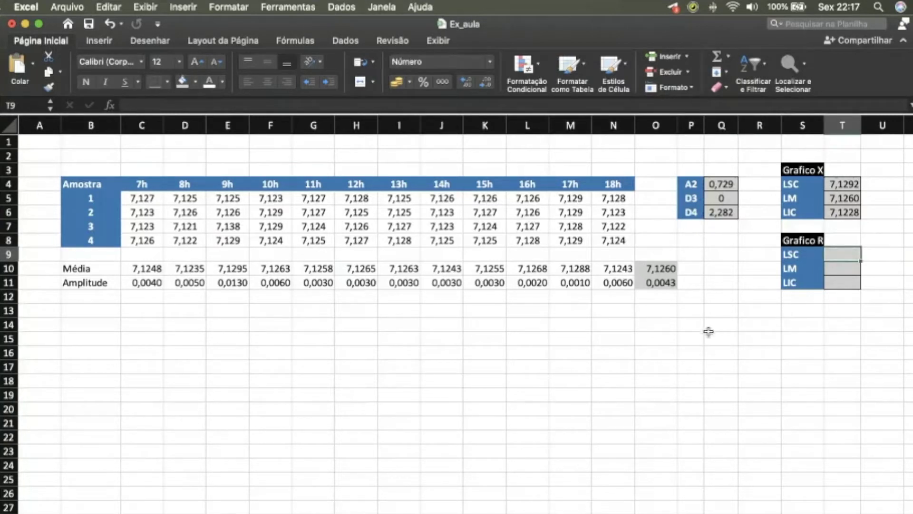
type("=")
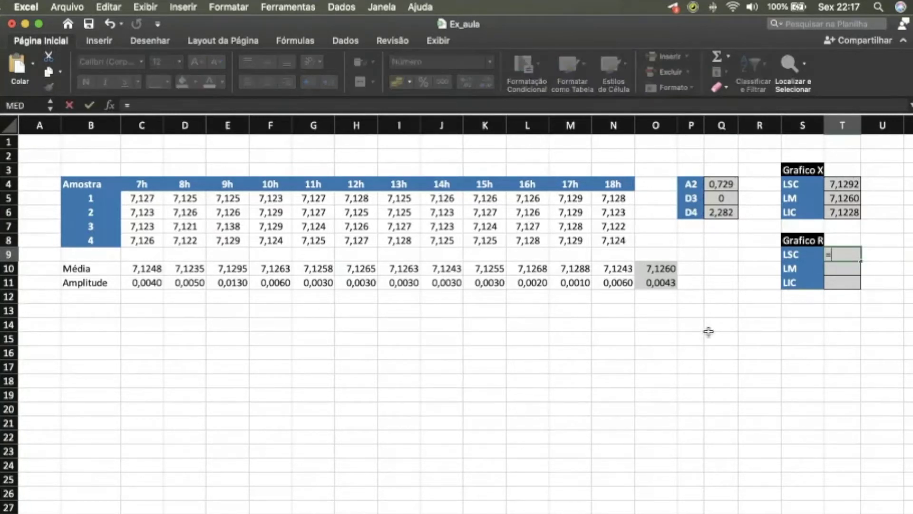
left_click(726, 212)
type("*")
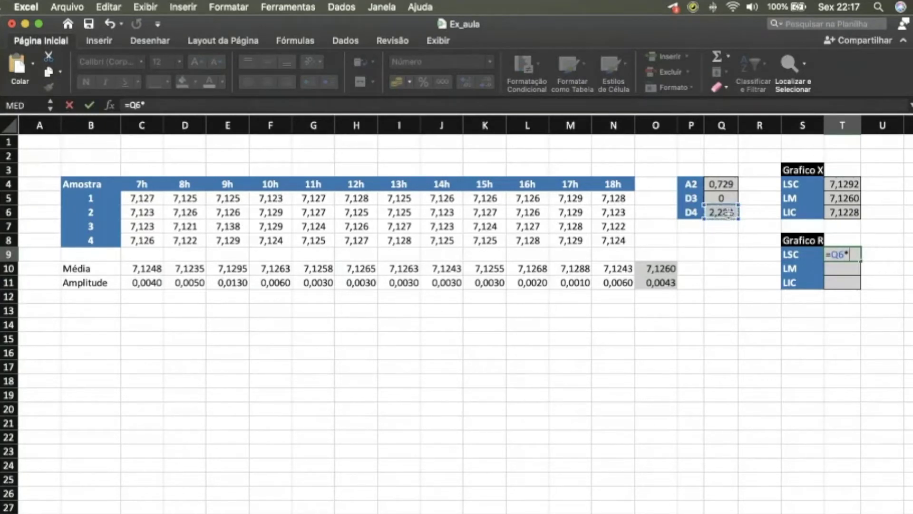
scroll(689, 209, "down", 3)
scroll(663, 205, "down", 3)
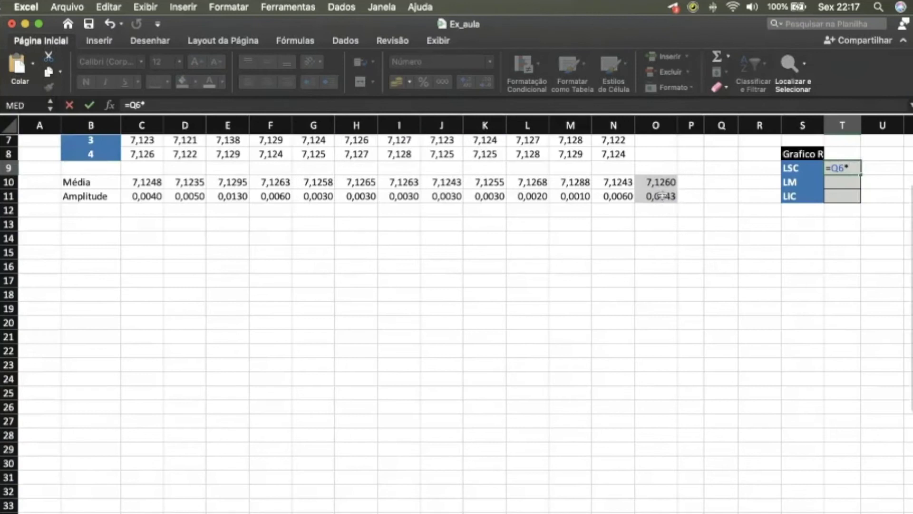
left_click(661, 197)
key("Return")
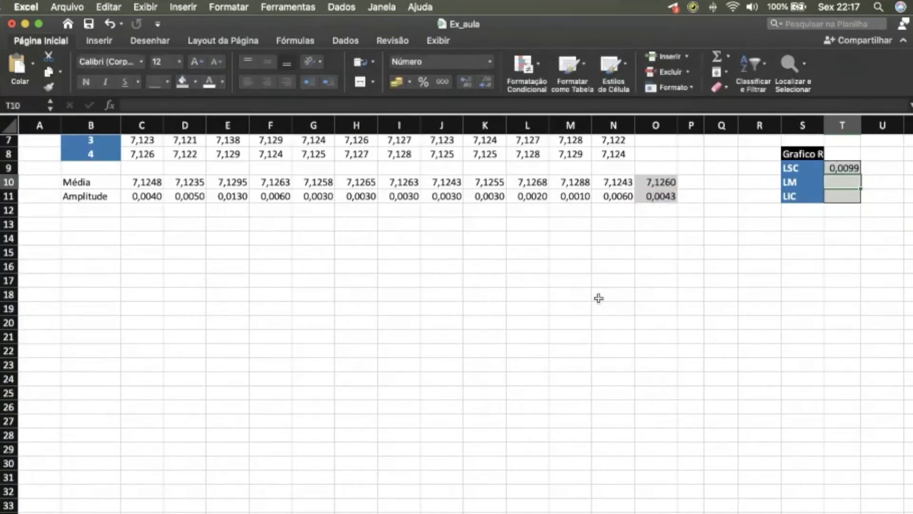
scroll(598, 298, "up", 6)
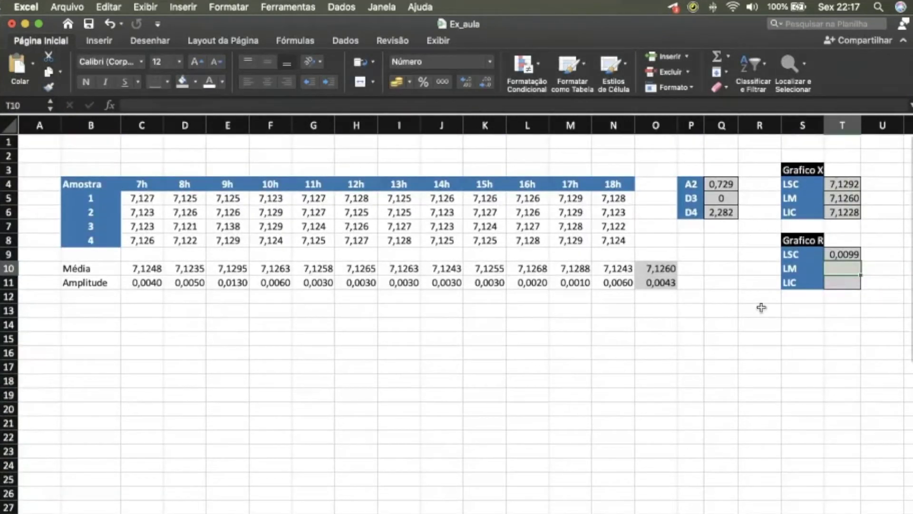
Set Grafico R LM to =O11 (0,0043) and LIC to =Q5*O11 (0,0000).
type("=")
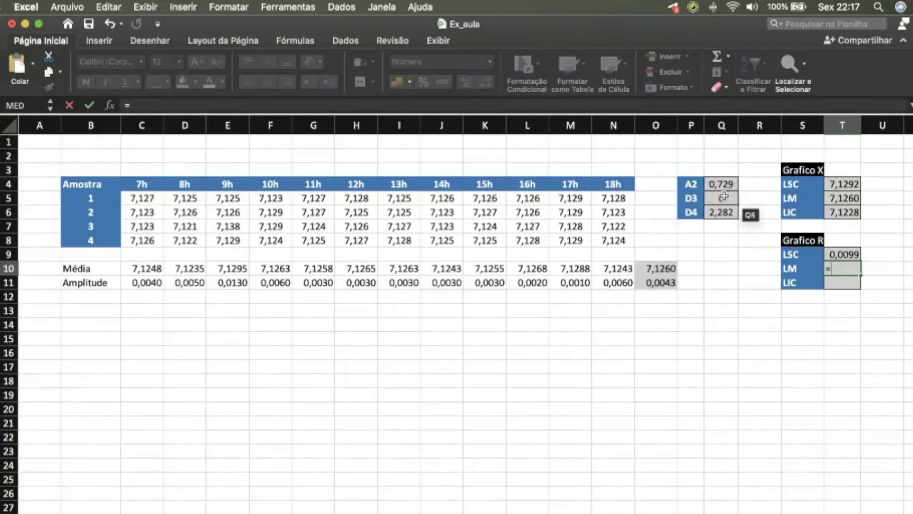
left_click(667, 283)
key("Return")
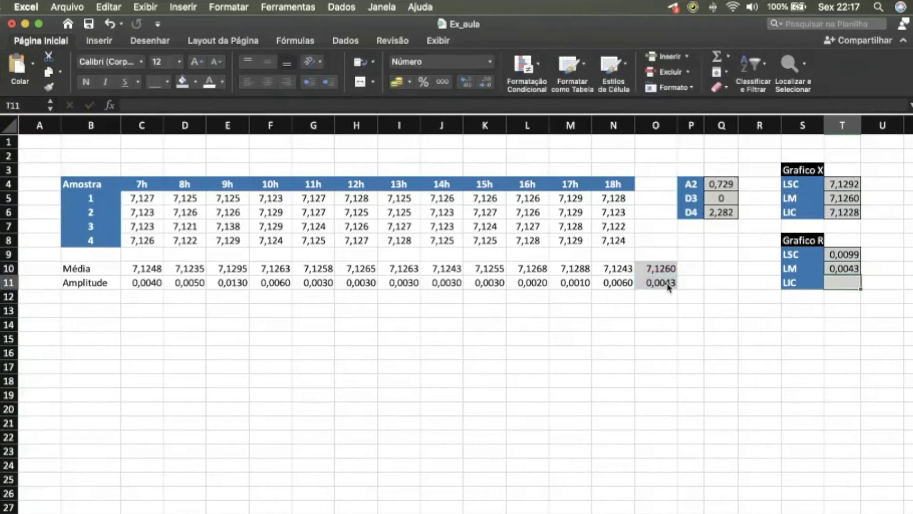
type("=")
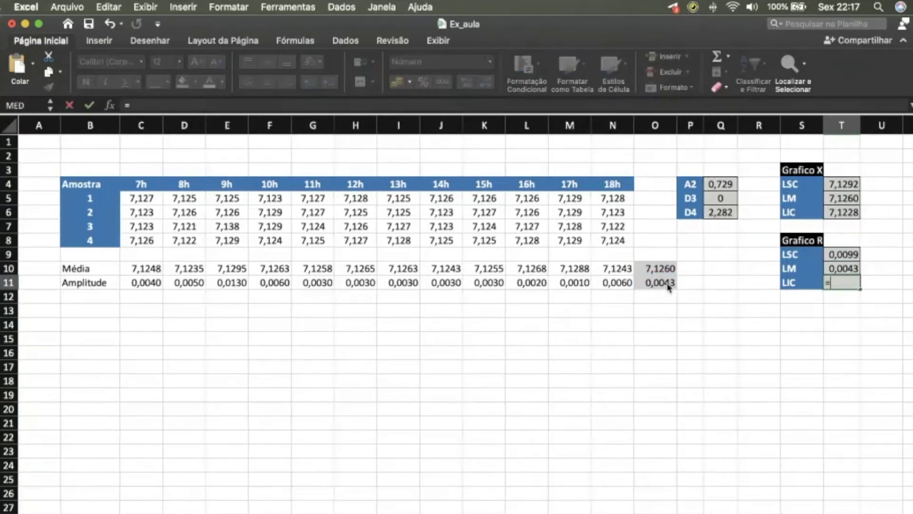
left_click(721, 199)
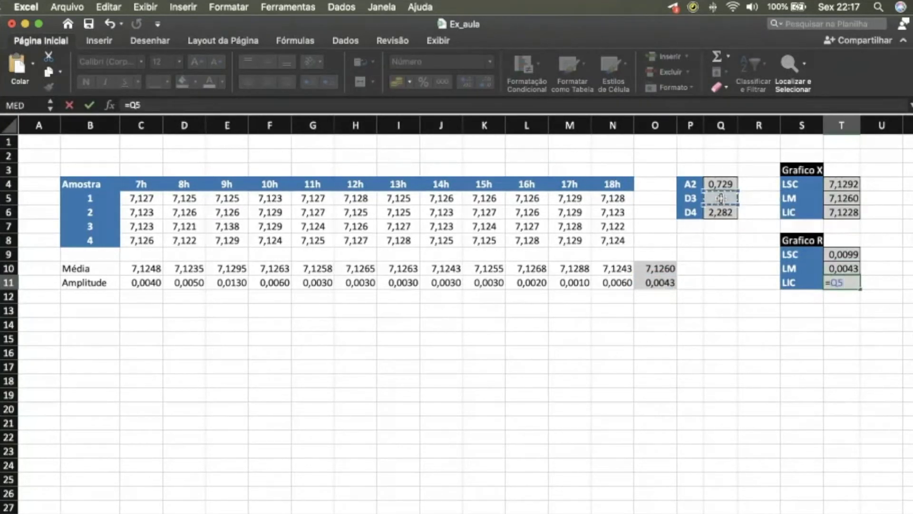
type("*")
left_click(666, 283)
key("Return")
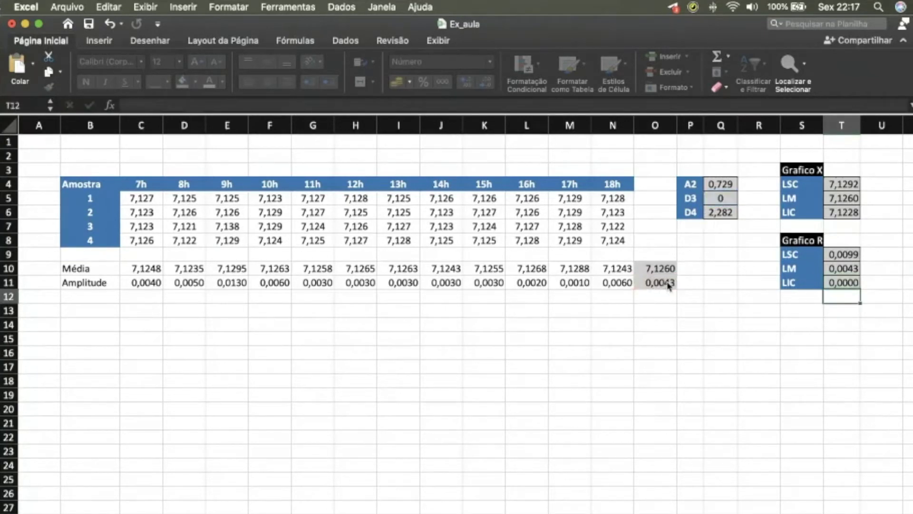
left_click(604, 422)
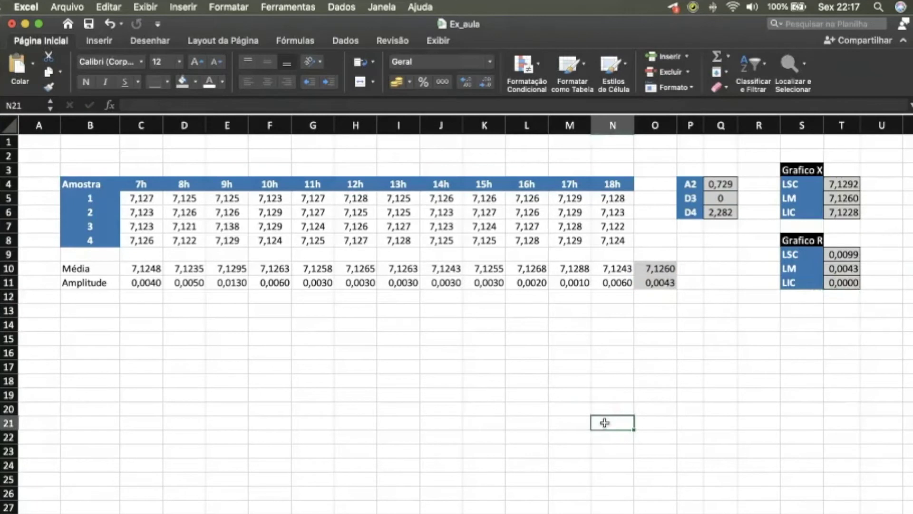
scroll(604, 404, "right", 1)
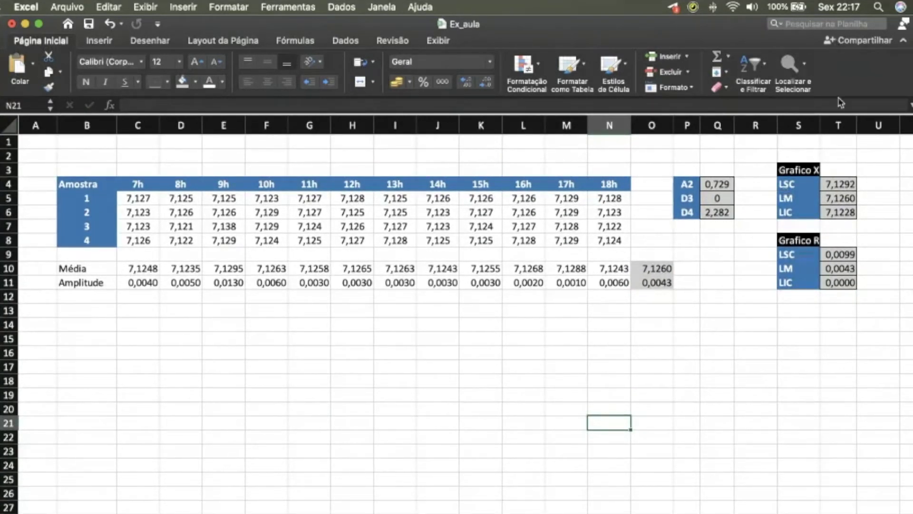
Copy the Grafico X and Grafico R label column S3:S11 to B13 and narrow column B.
left_click_drag(803, 170, 799, 287)
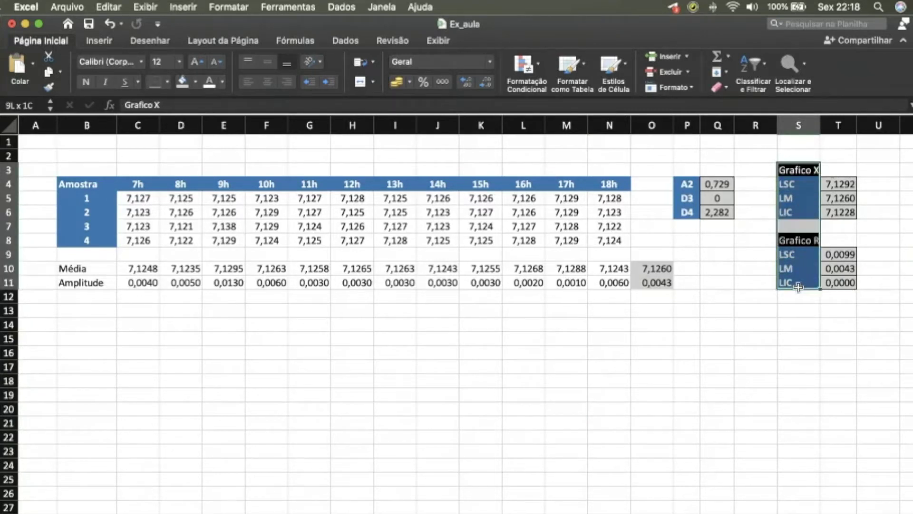
key("super+c")
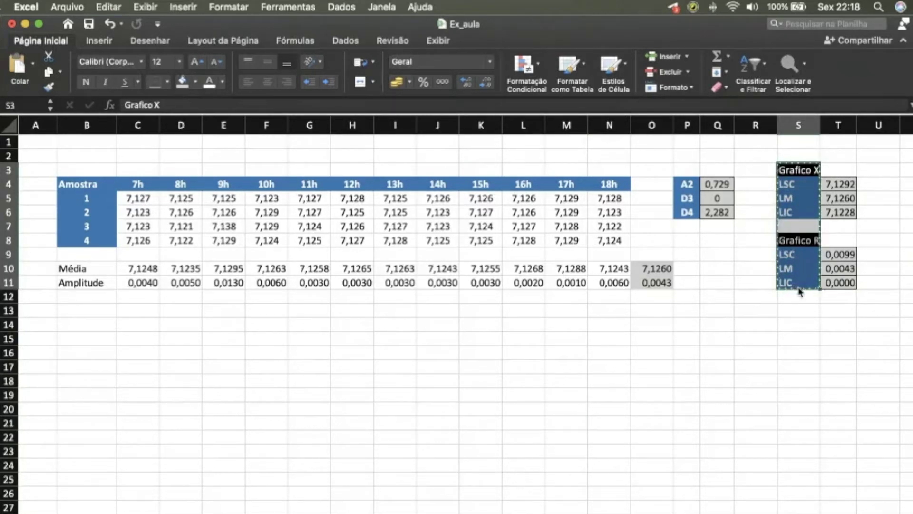
left_click(78, 309)
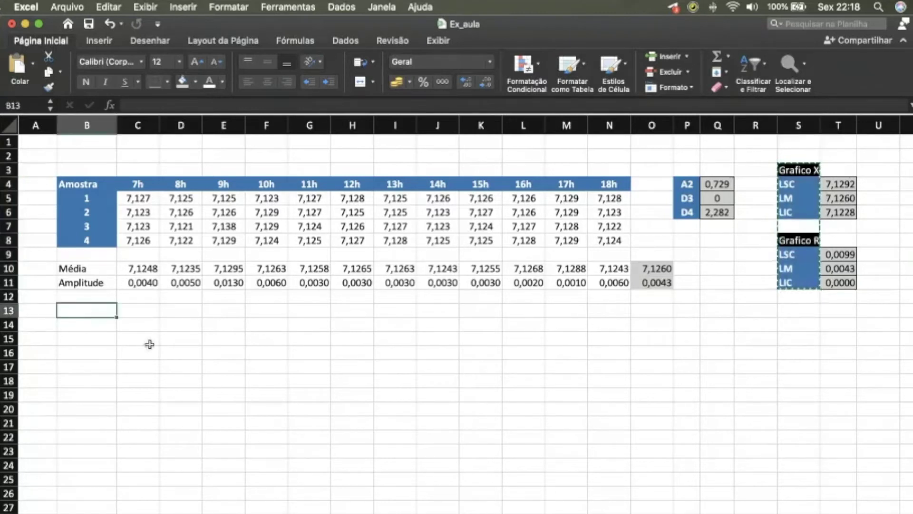
key("super+v")
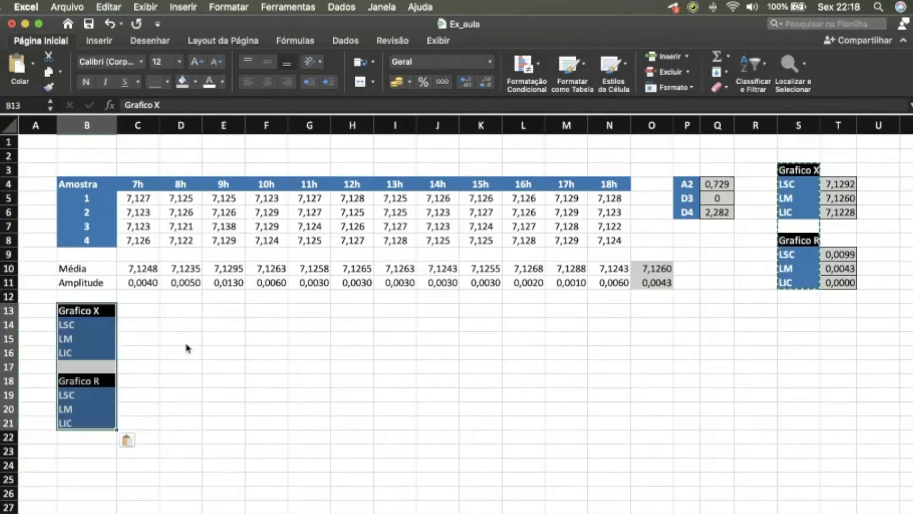
left_click_drag(117, 126, 109, 125)
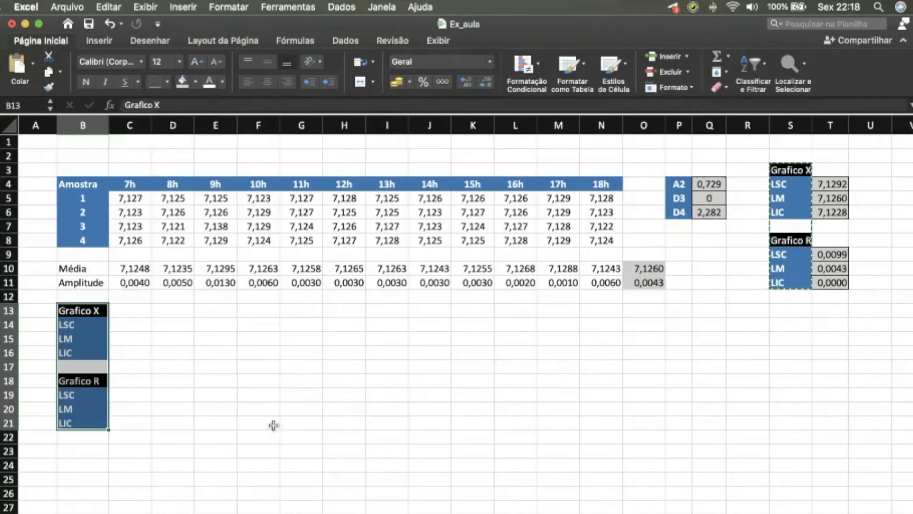
left_click(289, 435)
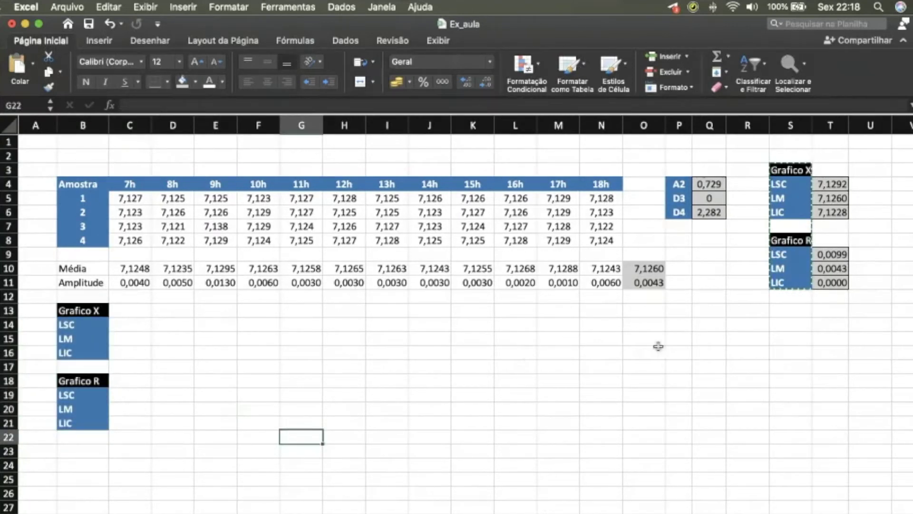
Shift the Grafico R block down one row and add labels X in B17 and R in B23.
left_click(138, 326)
left_click_drag(89, 384, 81, 420)
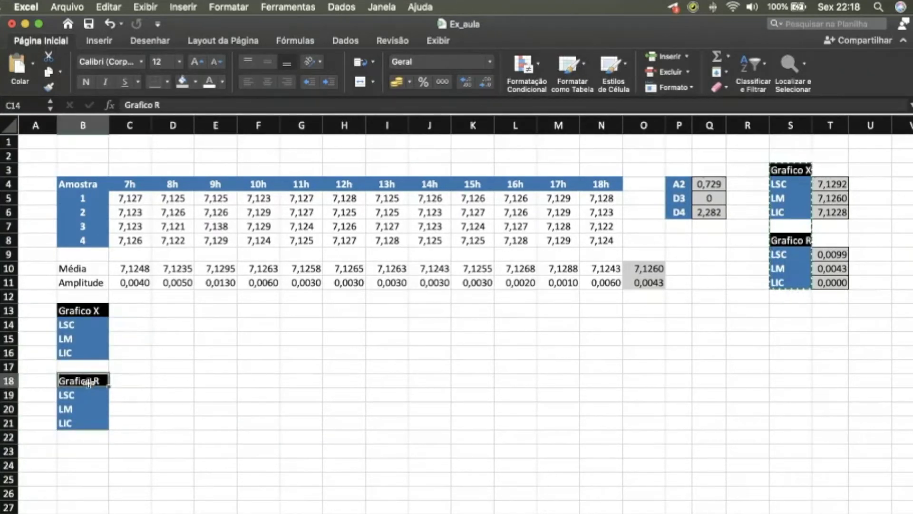
left_click_drag(85, 370, 84, 397)
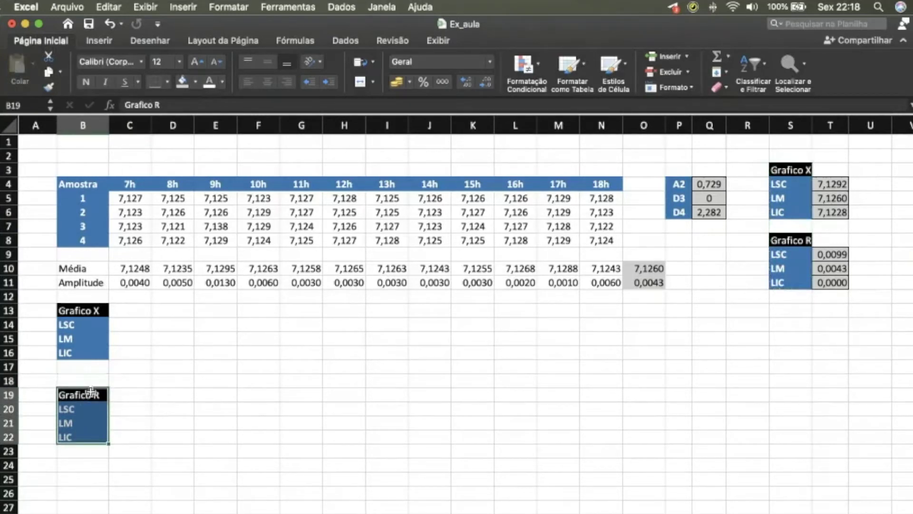
left_click(97, 367)
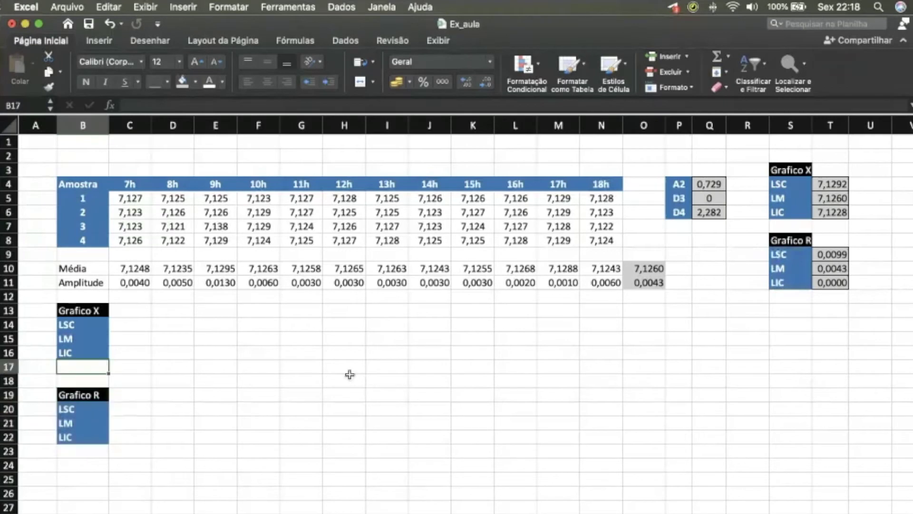
type("X")
left_click(353, 374)
scroll(355, 373, "down", 1)
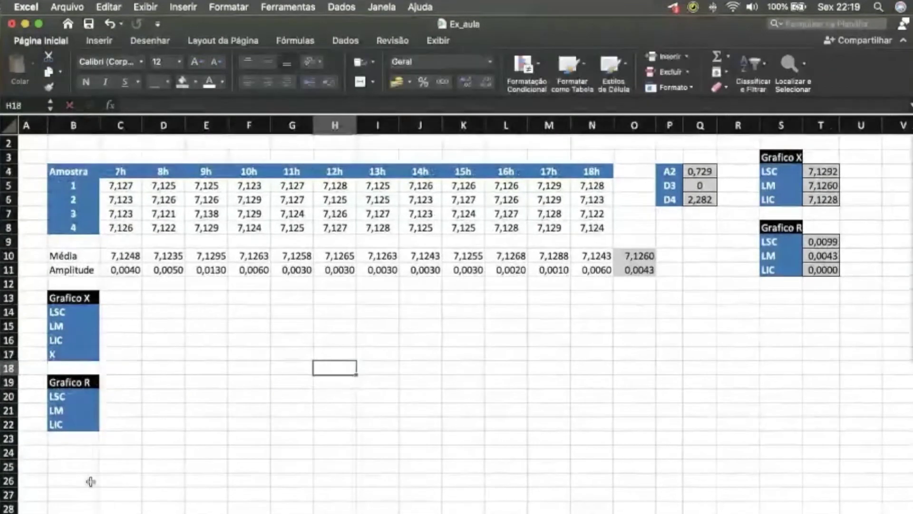
left_click(78, 437)
type("R")
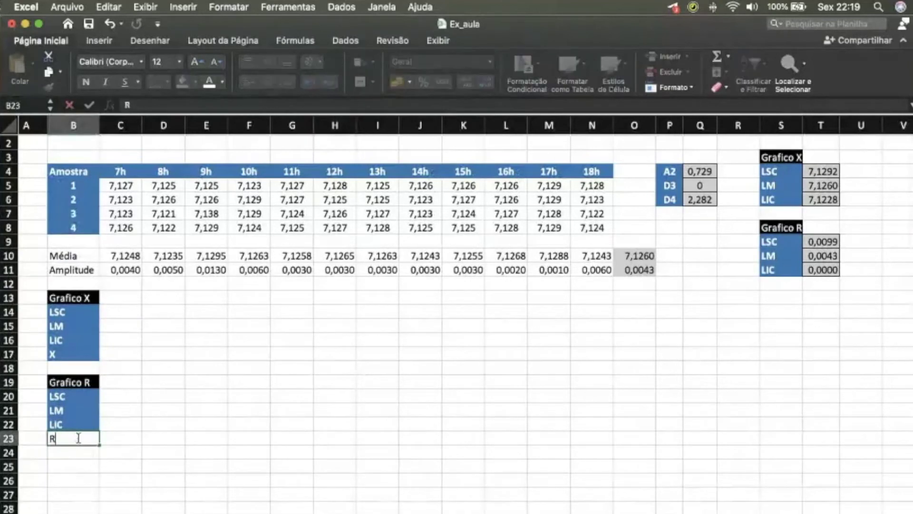
key("Return")
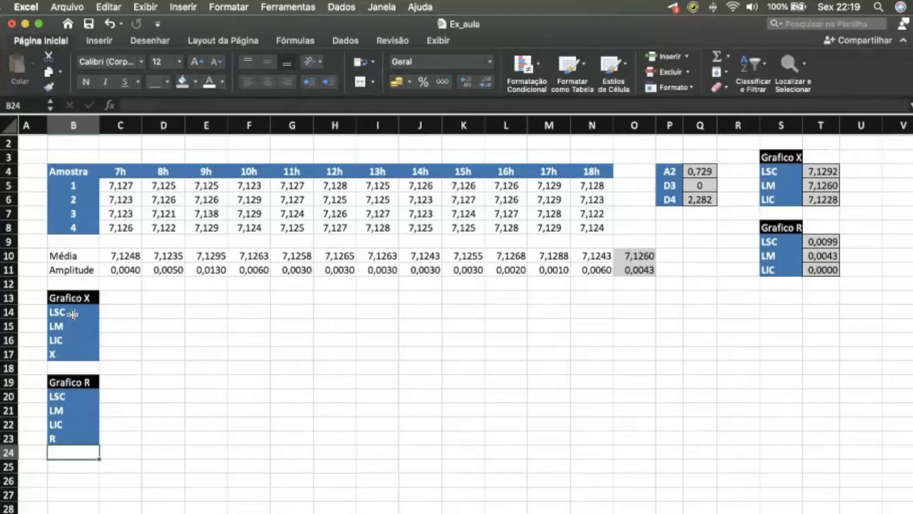
Format-paint the blue label style from B14:B15 onto the Média and Amplitude labels.
left_click_drag(72, 313, 73, 327)
left_click(49, 87)
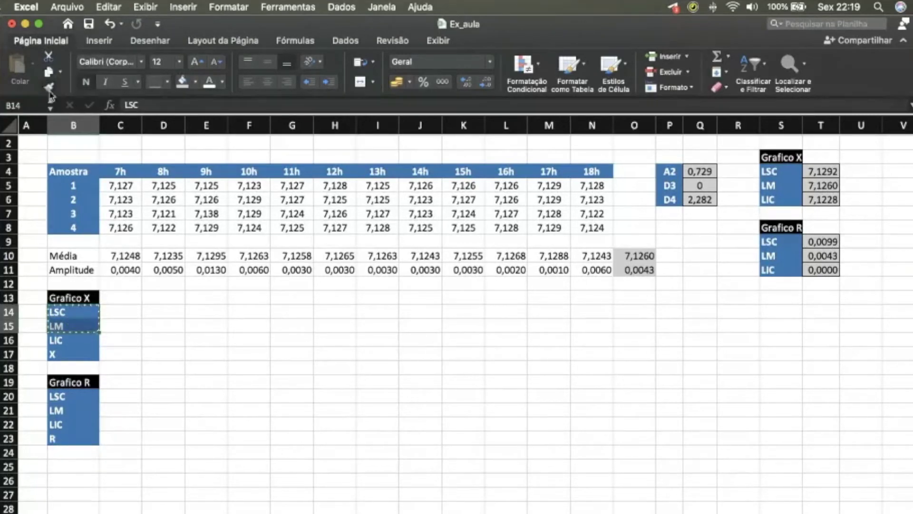
left_click_drag(74, 257, 75, 271)
left_click(291, 410)
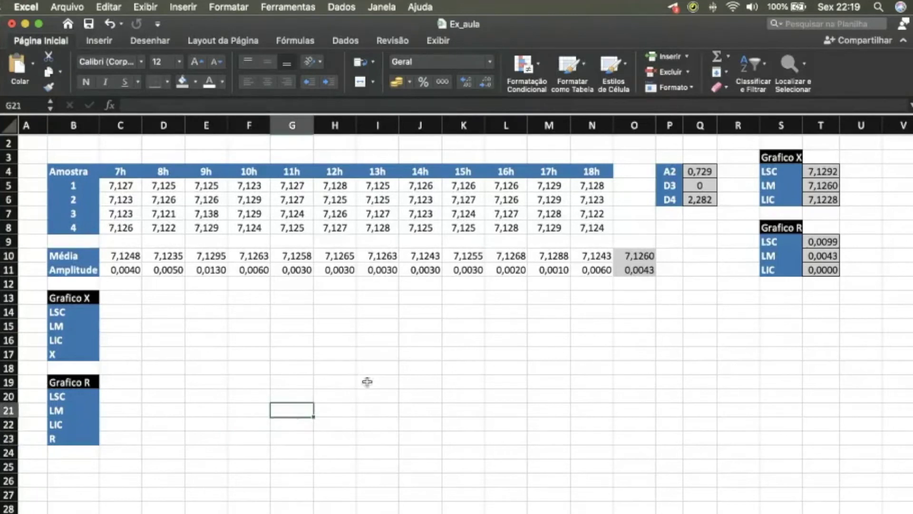
Link the first column's LSC and LM cells to the Grafico X limits with absolute references.
left_click(126, 316)
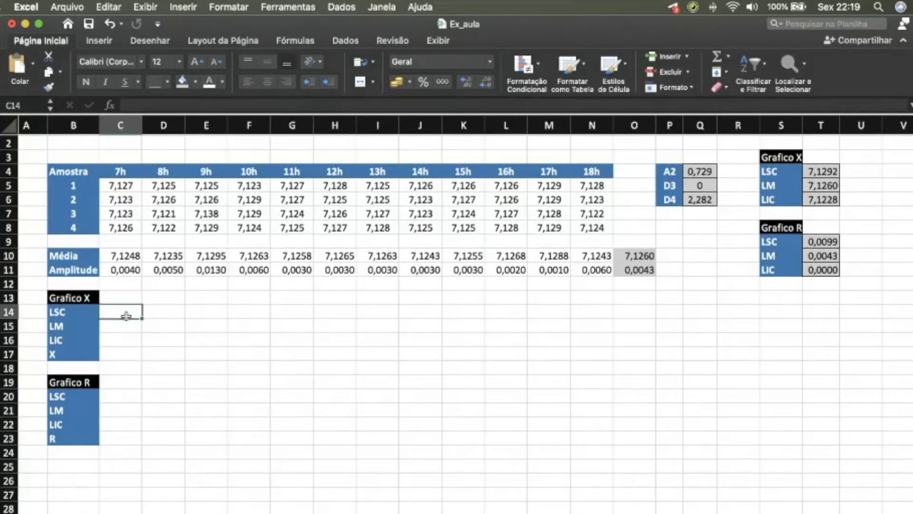
type("=")
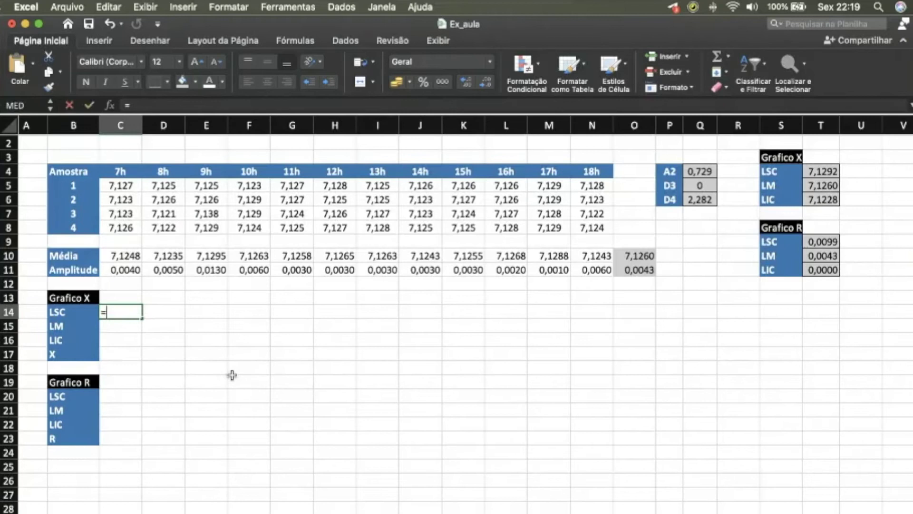
left_click(818, 172)
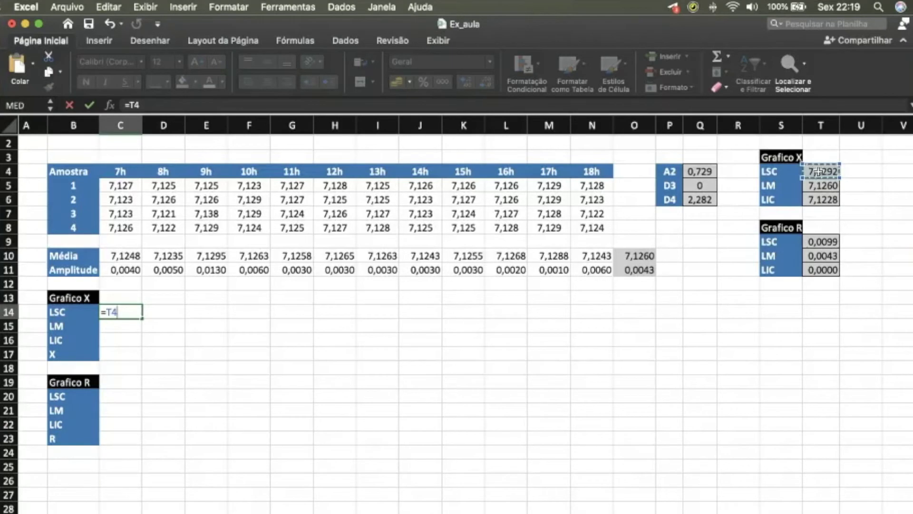
key("F4")
key("Return")
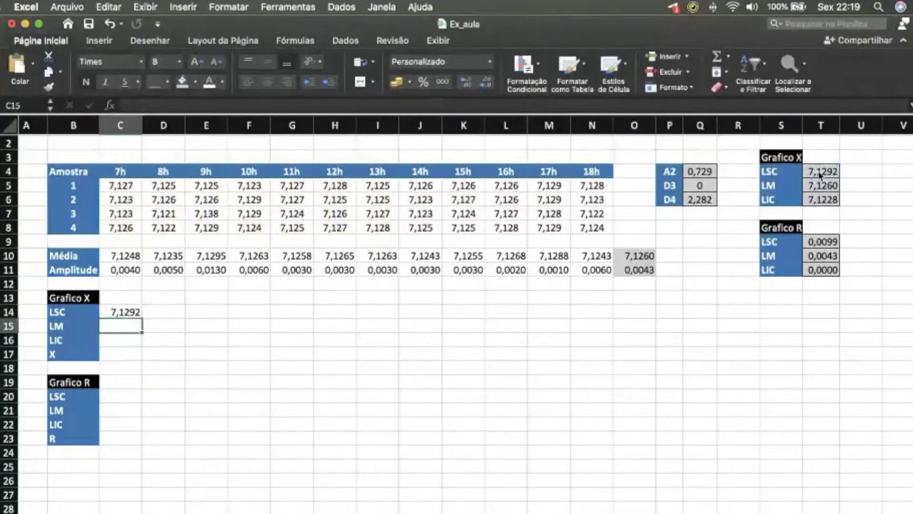
type("=")
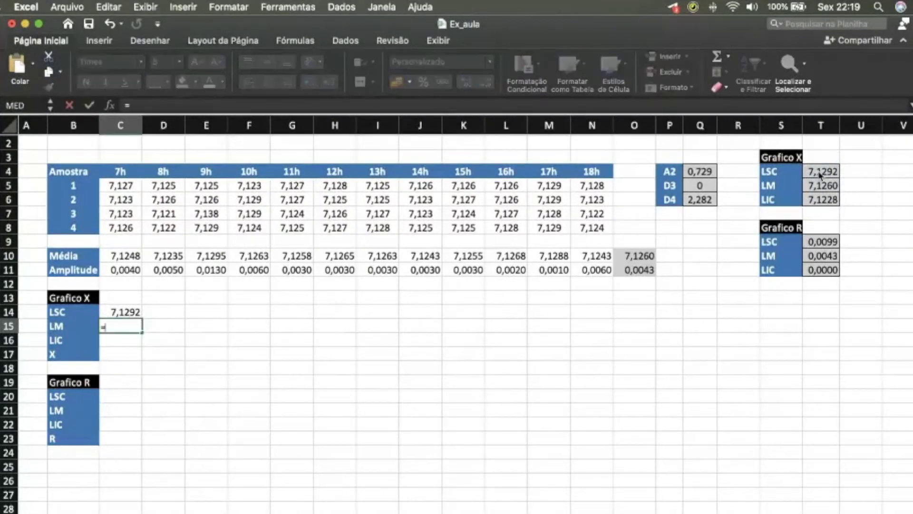
left_click(818, 187)
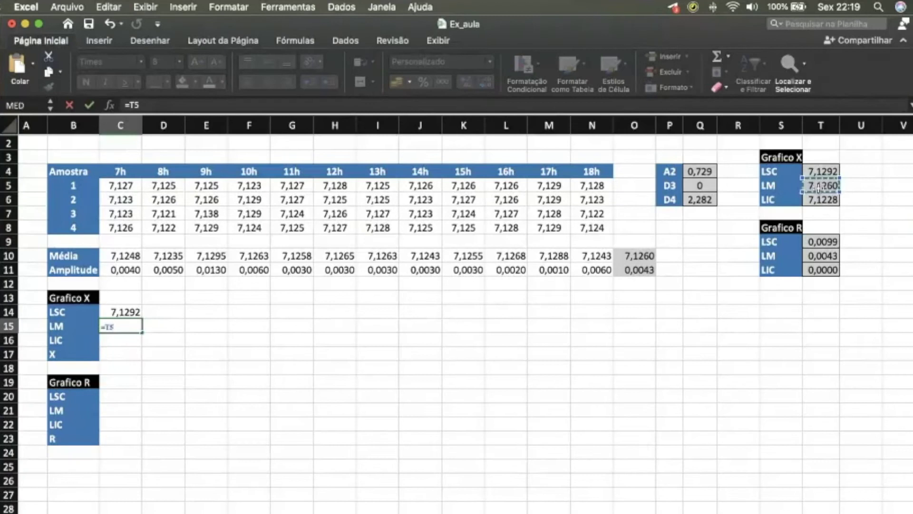
type("4")
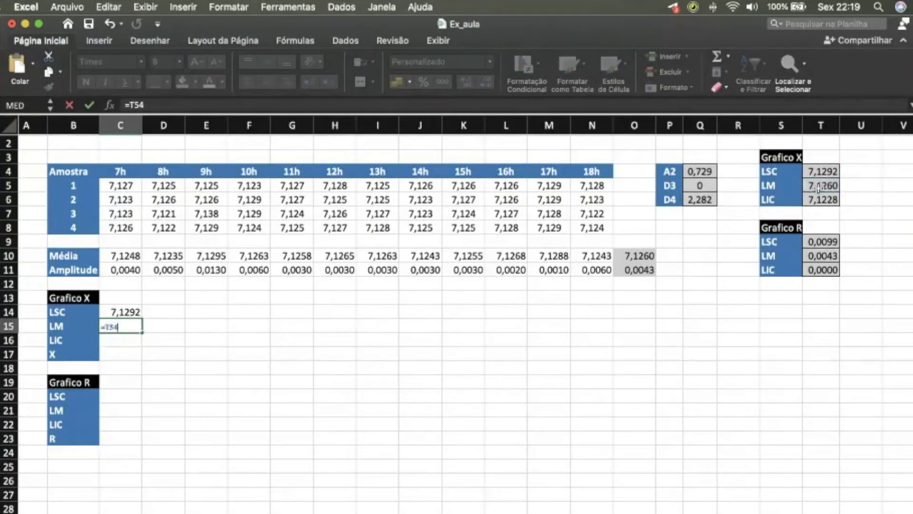
key("BackSpace")
key("F4")
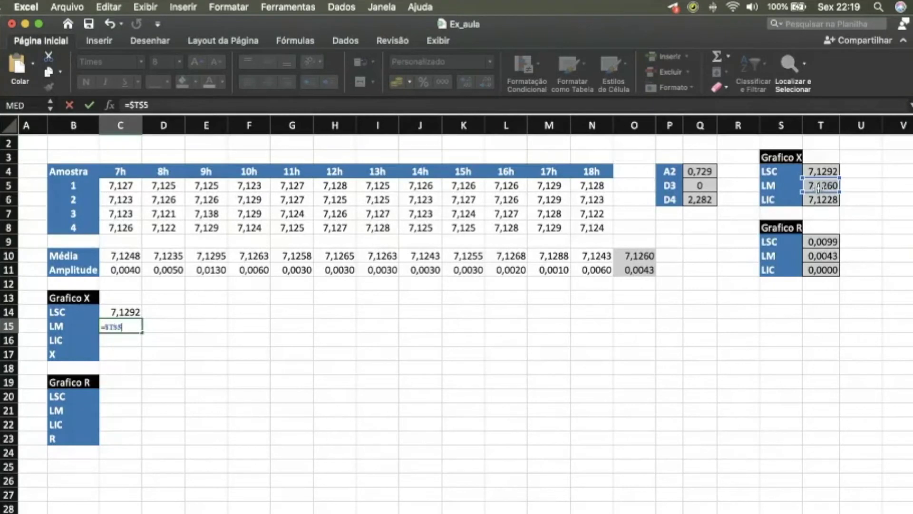
key("Return")
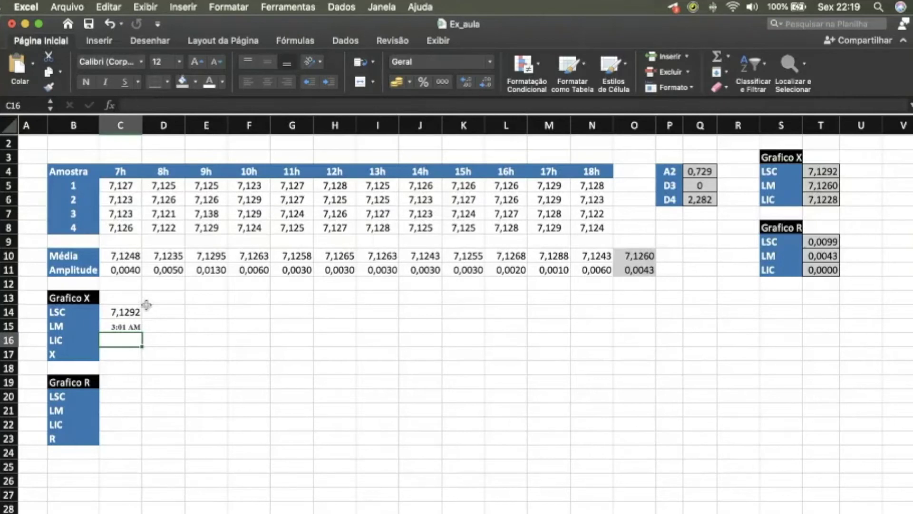
Copy the four-decimal number format onto C15:C22 so LM shows 7,1260.
left_click(122, 268)
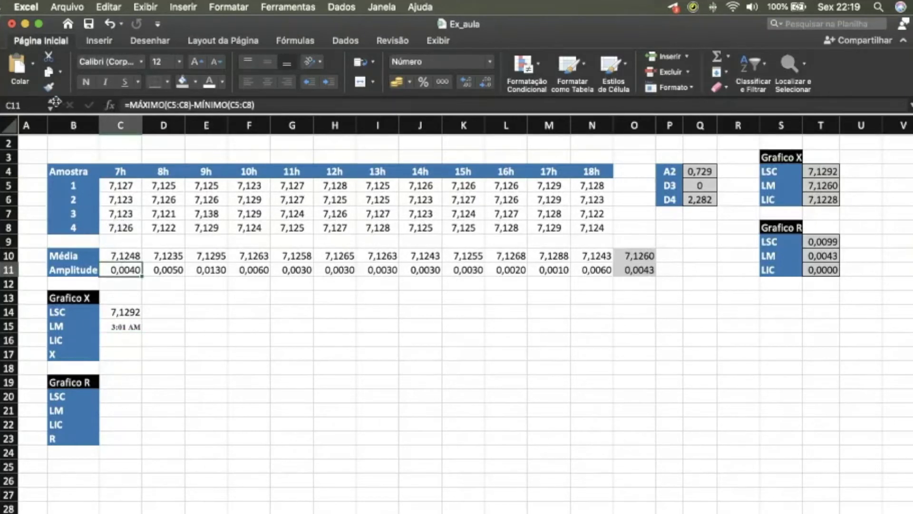
key("super+c")
left_click_drag(133, 328, 131, 433)
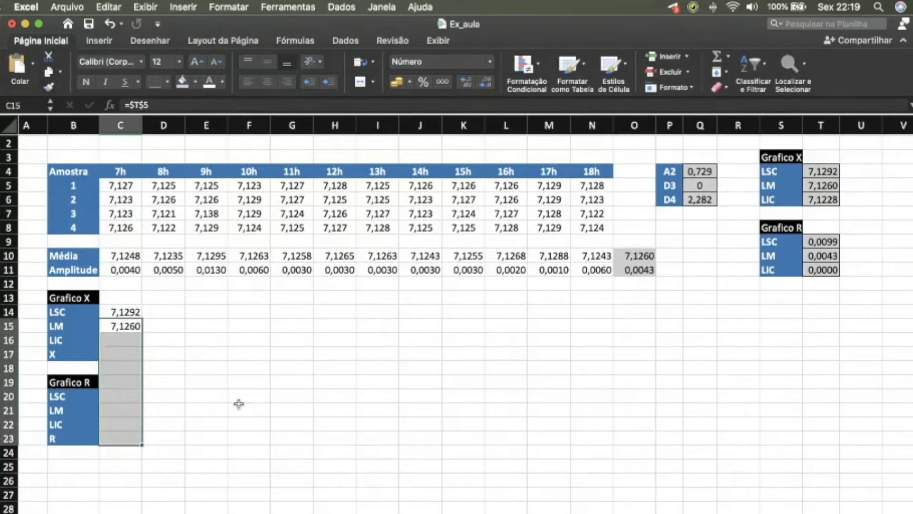
left_click(252, 396)
Set C16 to =$T$6 (7,1228) and C17 to =C10 (7,1248).
left_click(135, 344)
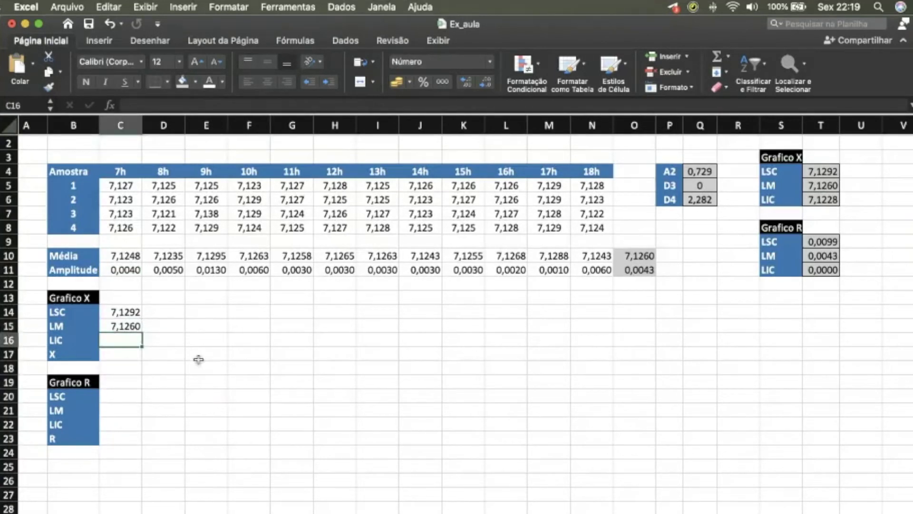
type("=")
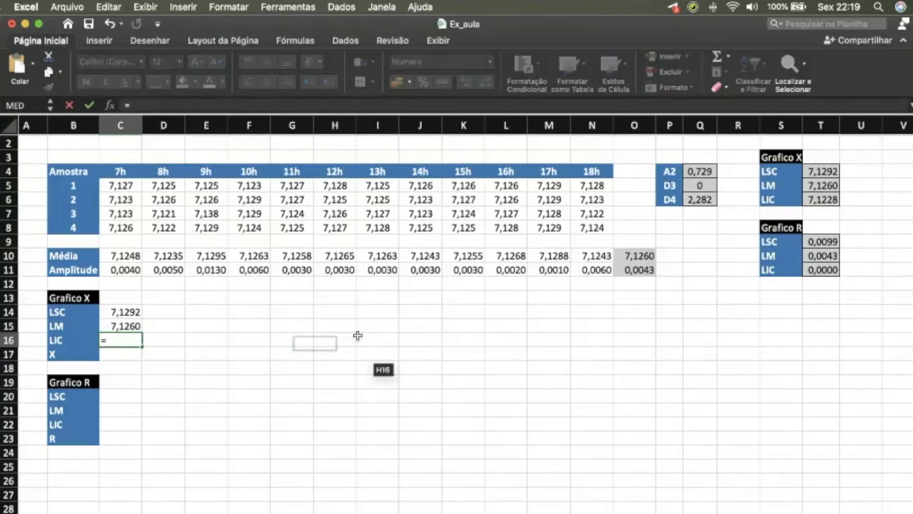
left_click(815, 197)
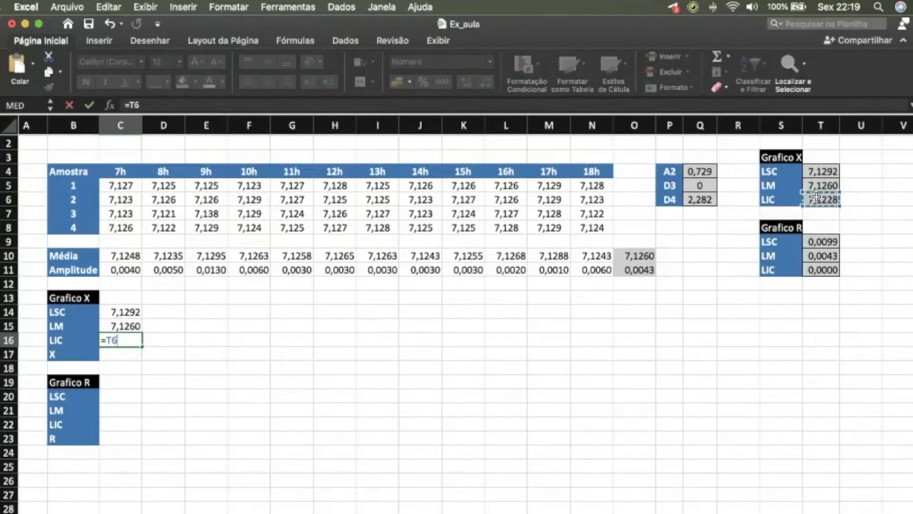
key("F4")
key("Return")
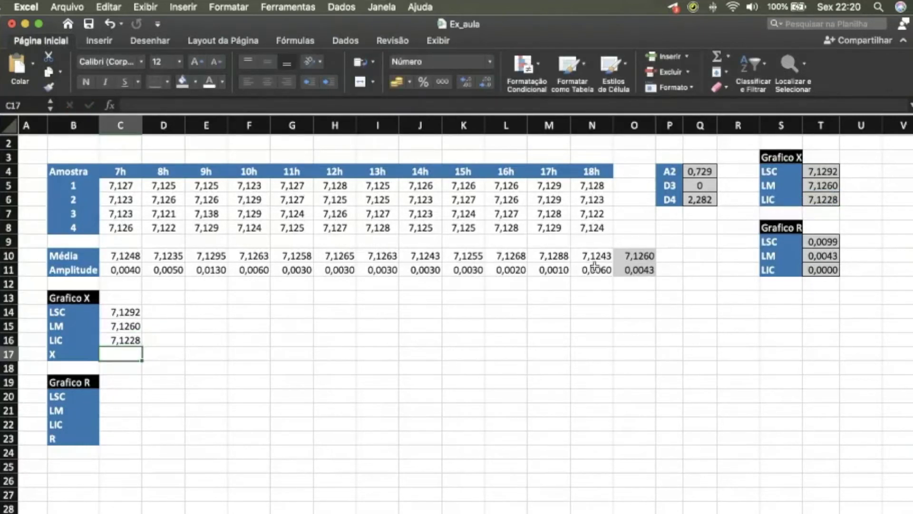
type("=")
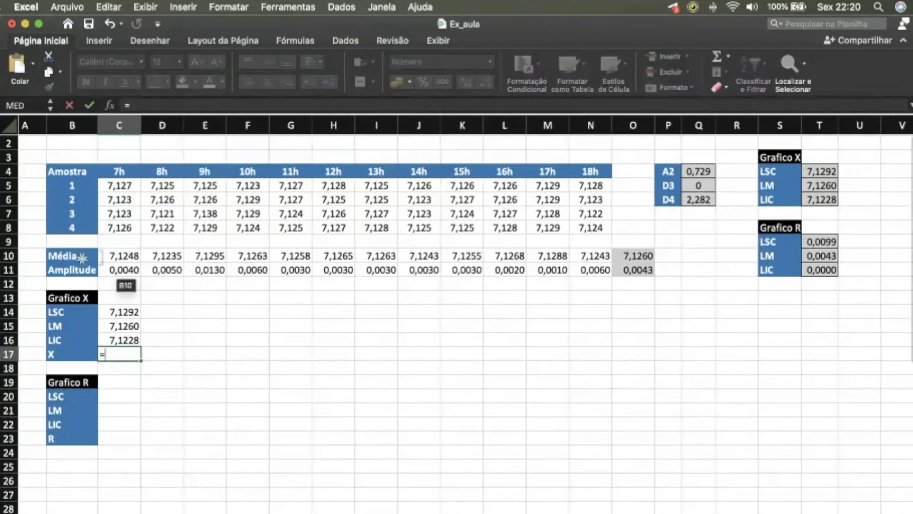
left_click(116, 257)
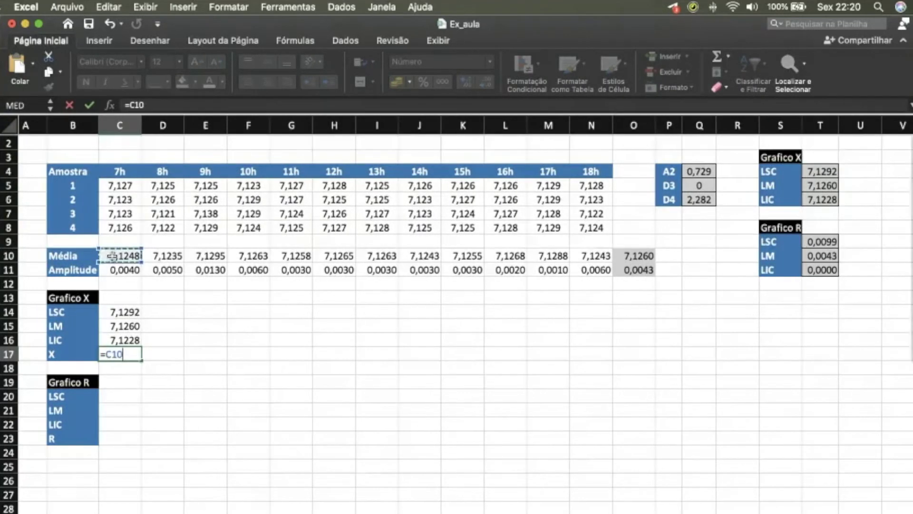
key("Return")
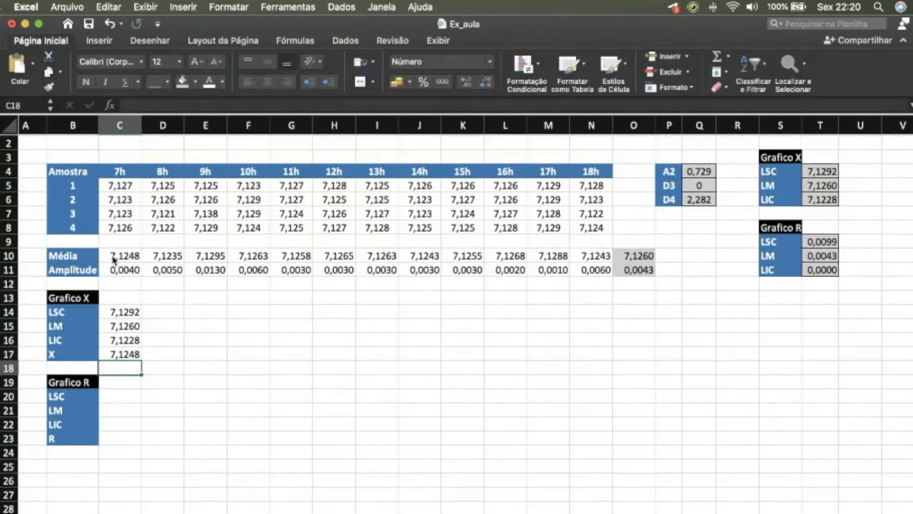
Link C20 to T9 (LSC 0,0099) and C21 to $T$10 (LM 0,0043) in Grafico R.
left_click(122, 401)
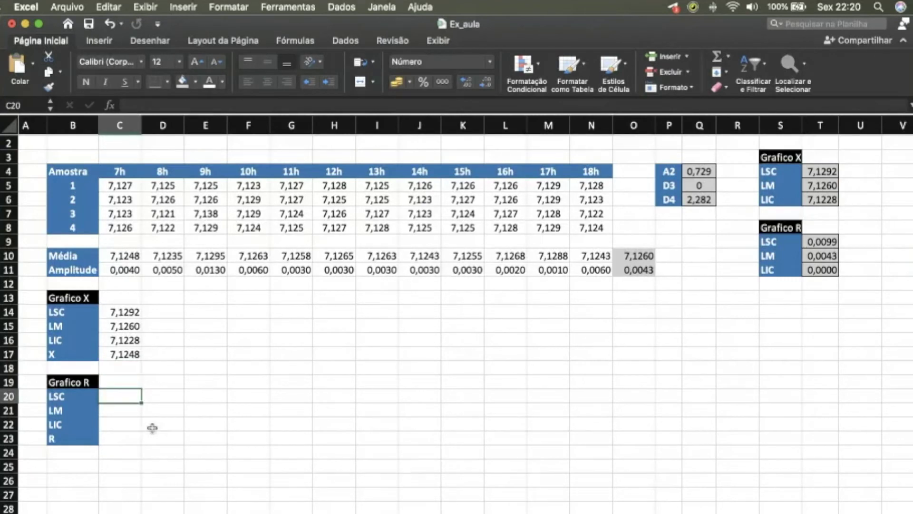
type("=")
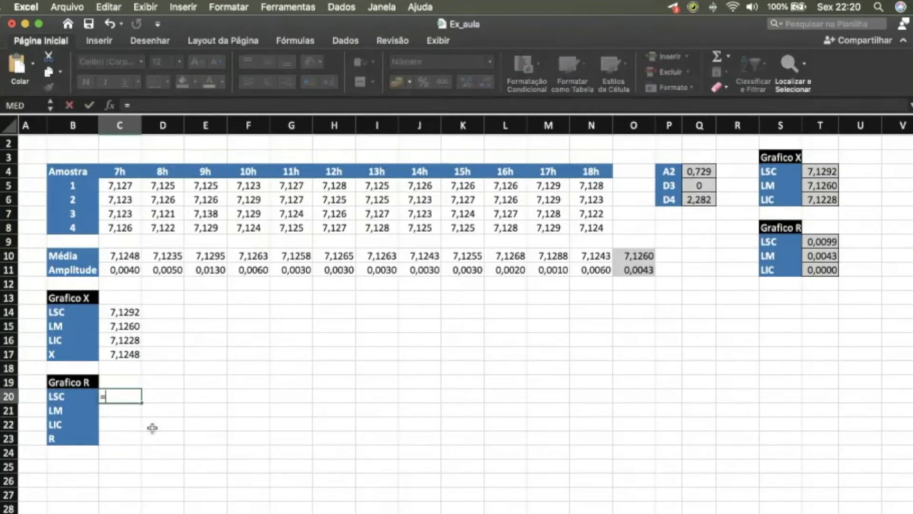
left_click(821, 242)
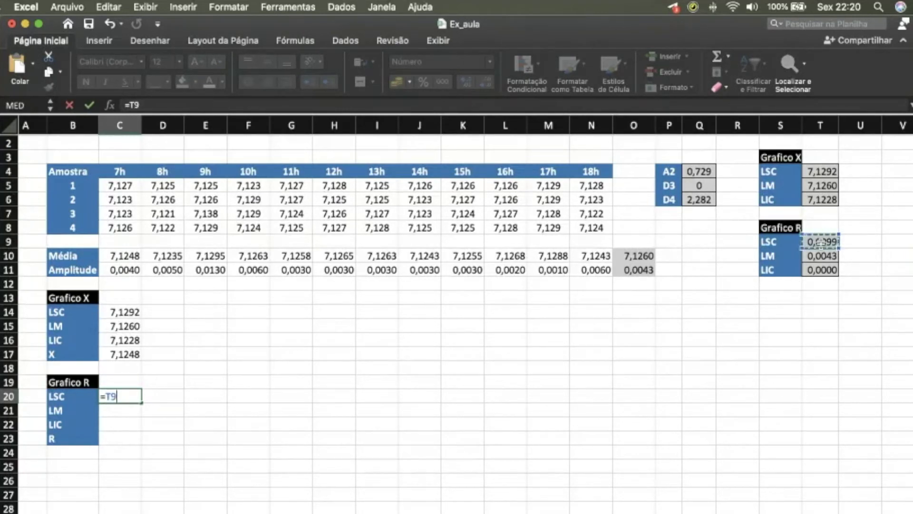
key("Return")
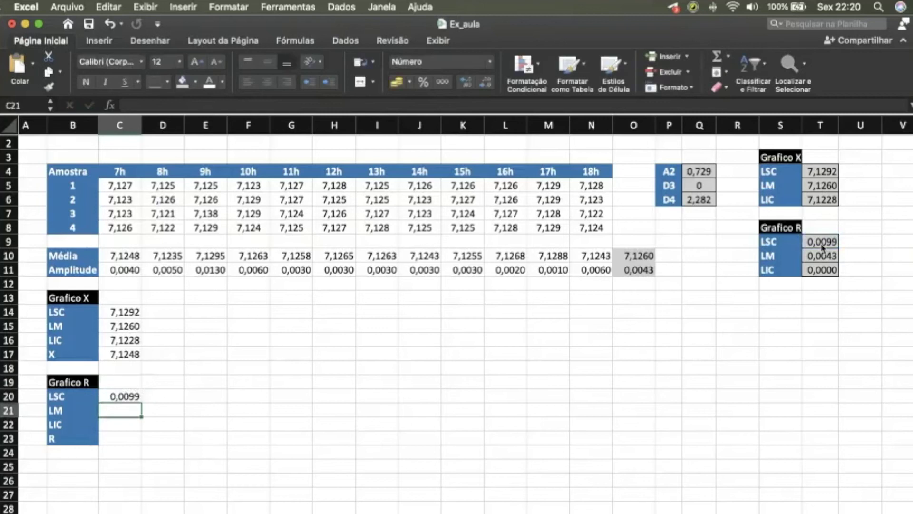
type("=")
left_click(827, 256)
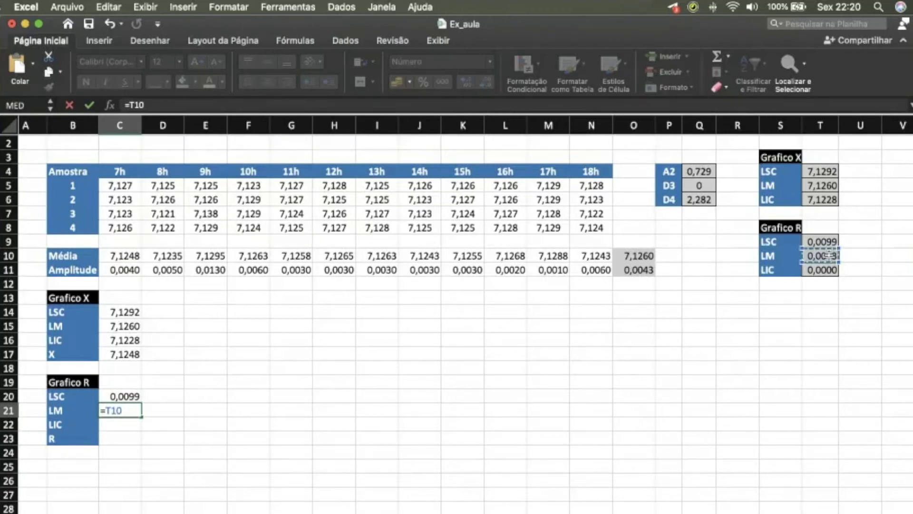
key("F4")
key("Return")
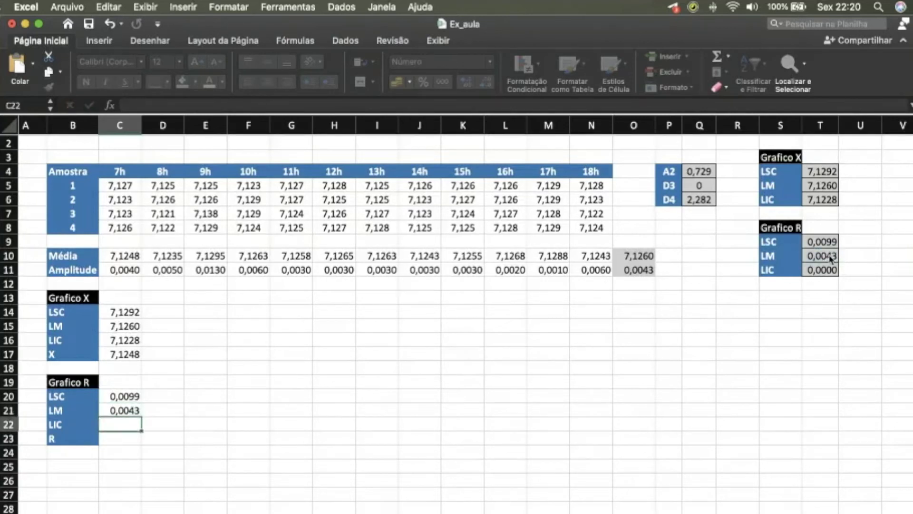
Link C22 to $T$11 (LIC 0,0000) and C23 to the 7h amplitude C11 (0,0040).
type("=")
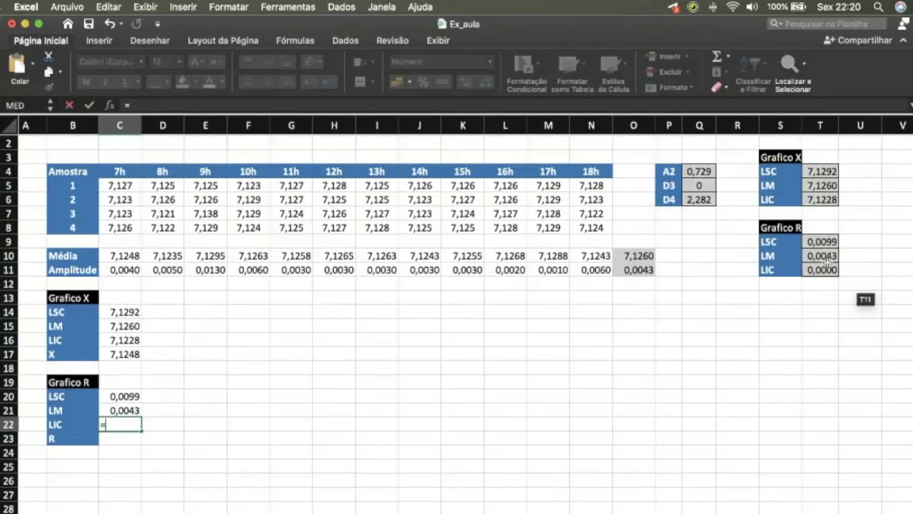
left_click(828, 267)
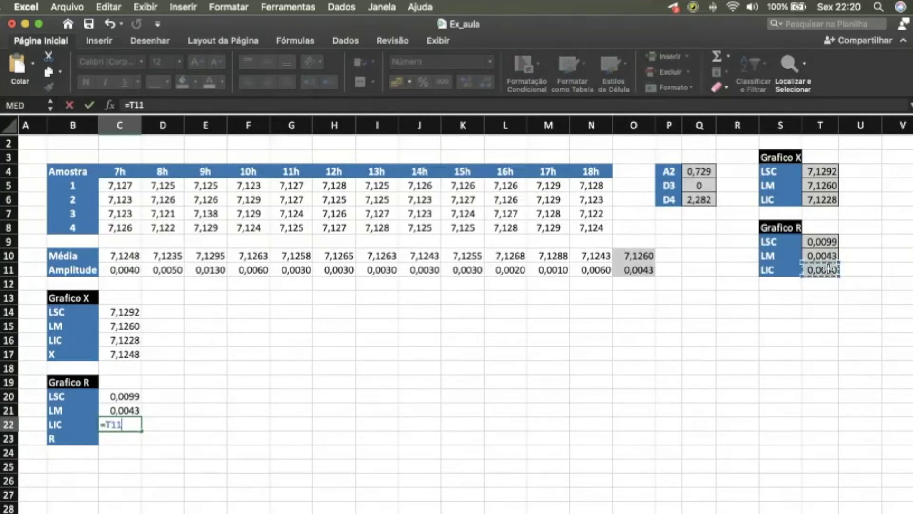
key("cmd+t")
key("Return")
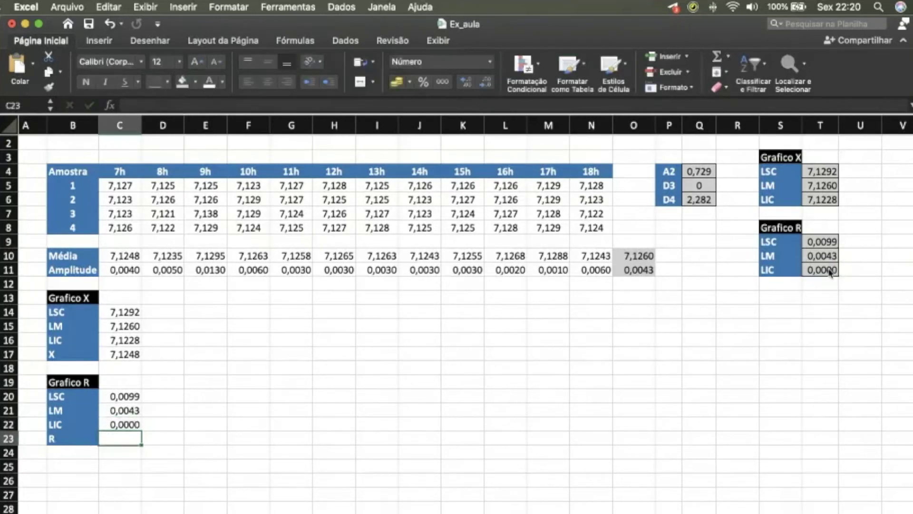
type("=")
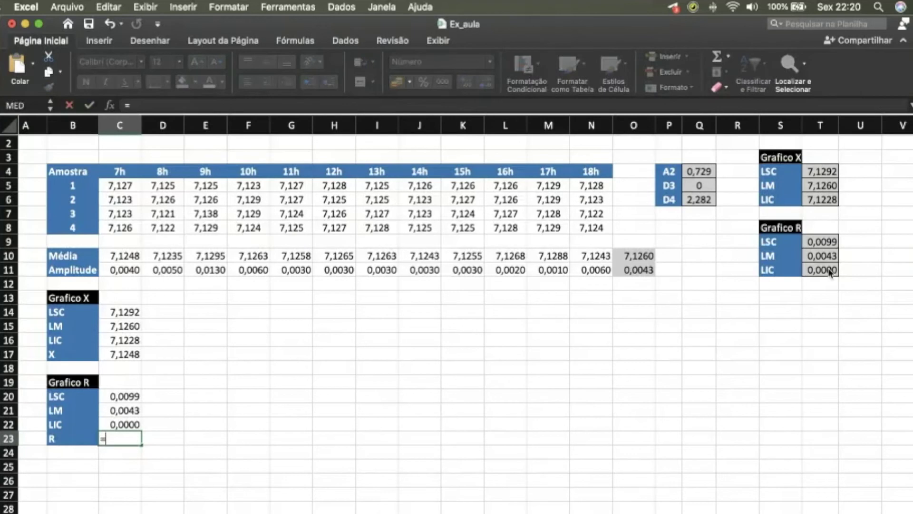
left_click(113, 267)
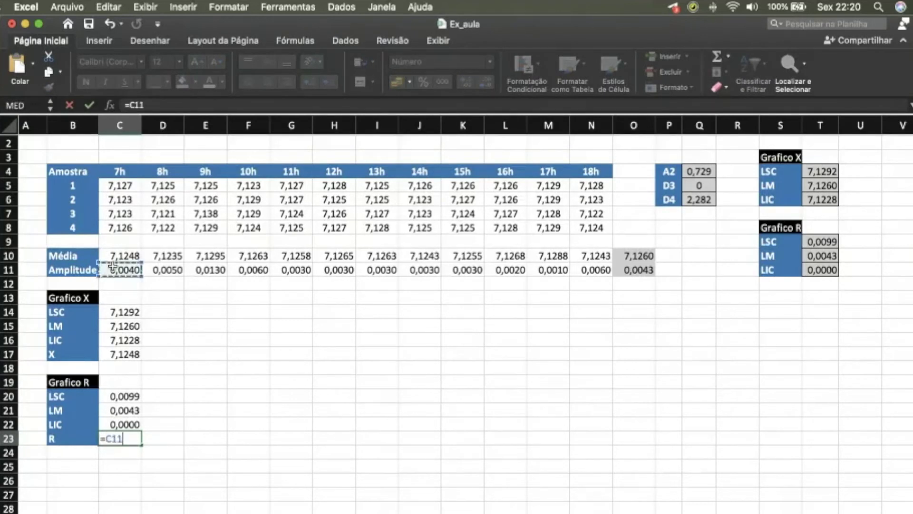
key("Return")
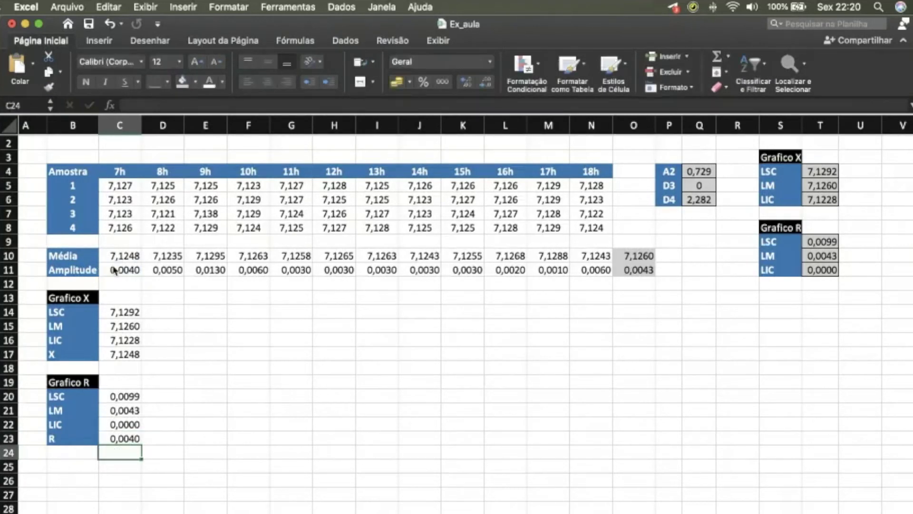
Fill C14:C23 across to column N (18h), then select the Grafico X data B14:N17.
mouse_move(131, 313)
left_mouse_down()
mouse_move(128, 437)
mouse_move(618, 438)
left_mouse_up()
left_click(755, 430)
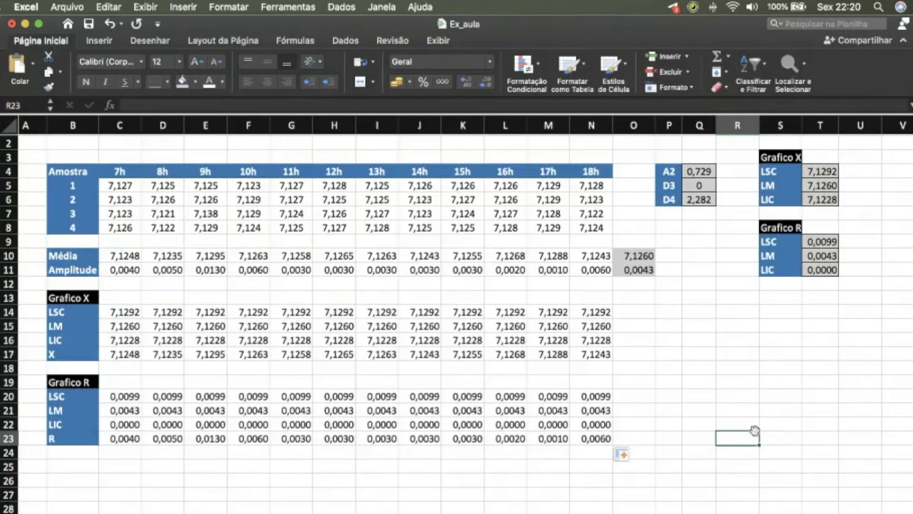
left_click(64, 313)
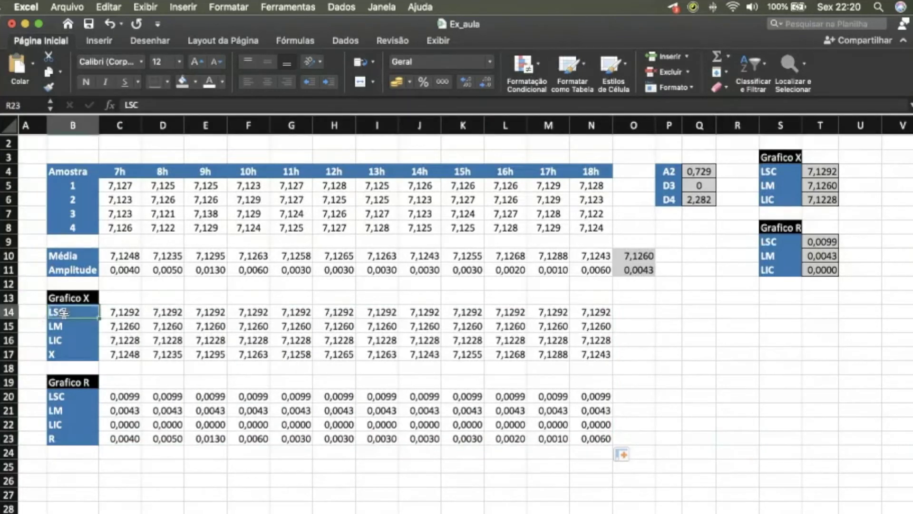
left_click_drag(65, 313, 596, 347)
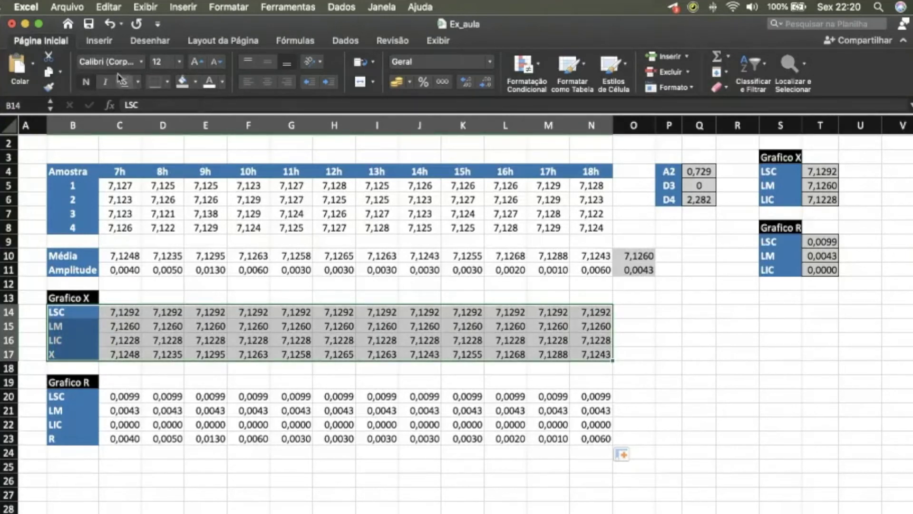
Insert a basic 2D line chart of B14:N17, move it up over the table, and edit its title.
left_click(100, 41)
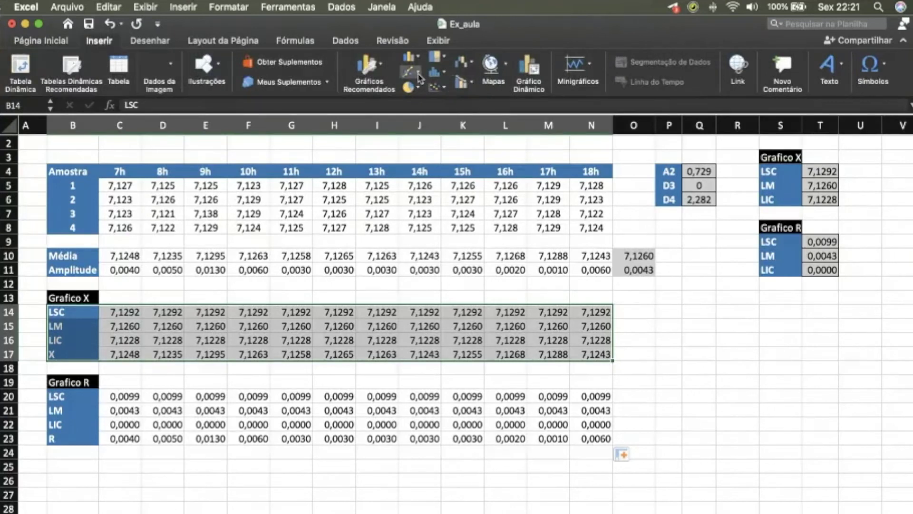
left_click(410, 72)
left_click(433, 135)
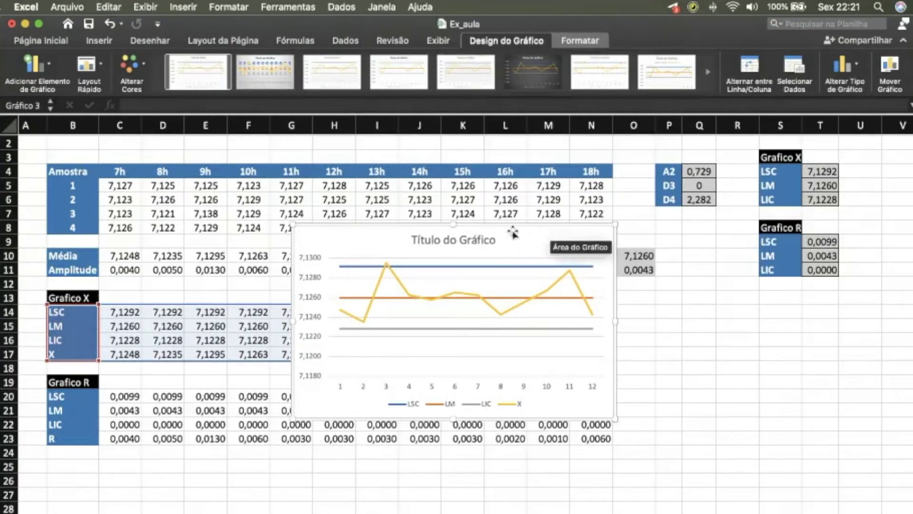
left_click_drag(512, 232, 503, 186)
left_click(444, 193)
double_click(444, 193)
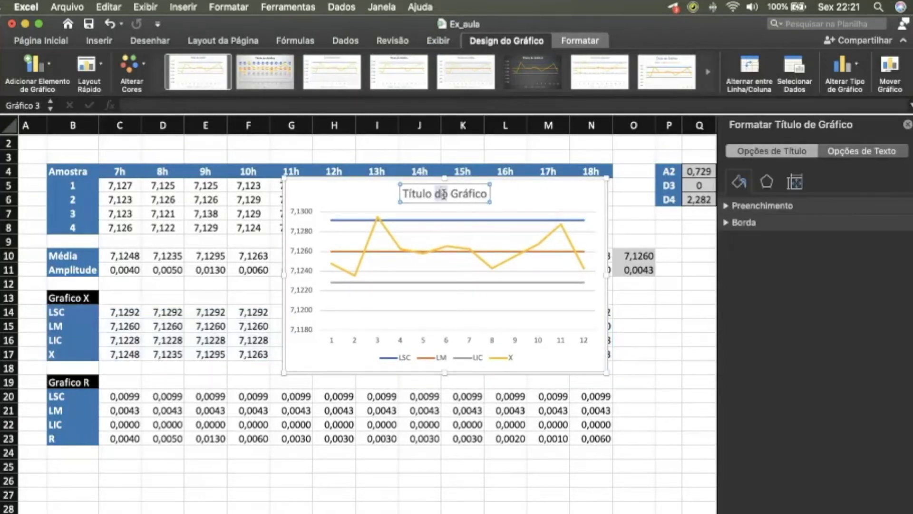
Retitle the chart 'Gráfico da Média', then select the Grafico R data B20:N23.
left_click(450, 193)
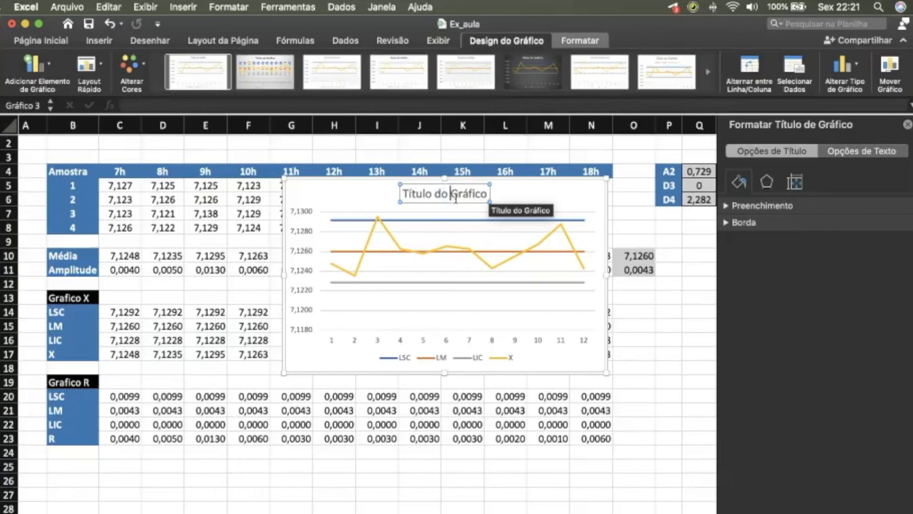
key("BackSpace")
key("BackSpace")
key("BackSpace")
key("BackSpace")
key("BackSpace")
key("BackSpace")
key("BackSpace")
type("Gráfico da Méd")
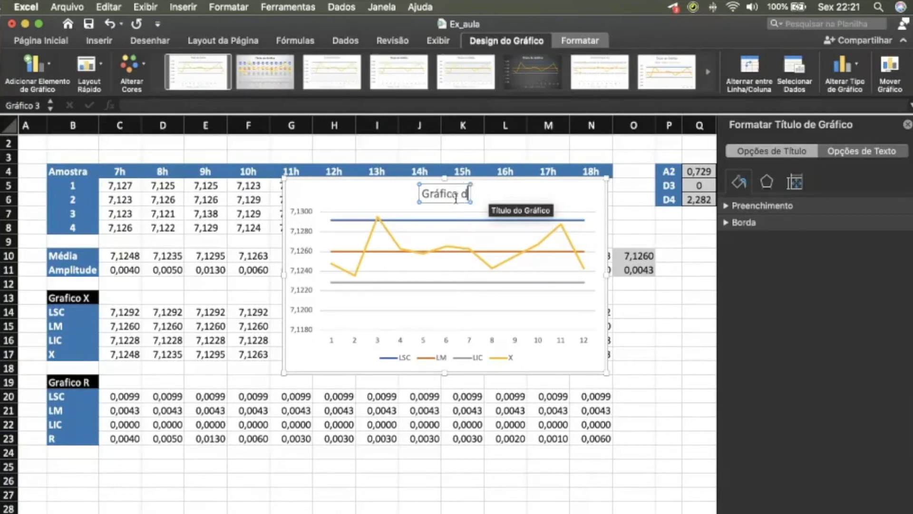
type("ia")
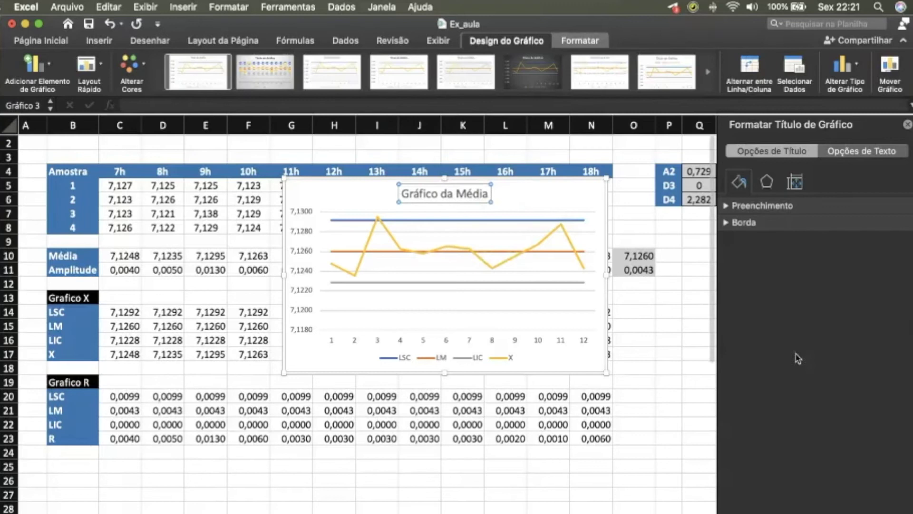
left_click(561, 315)
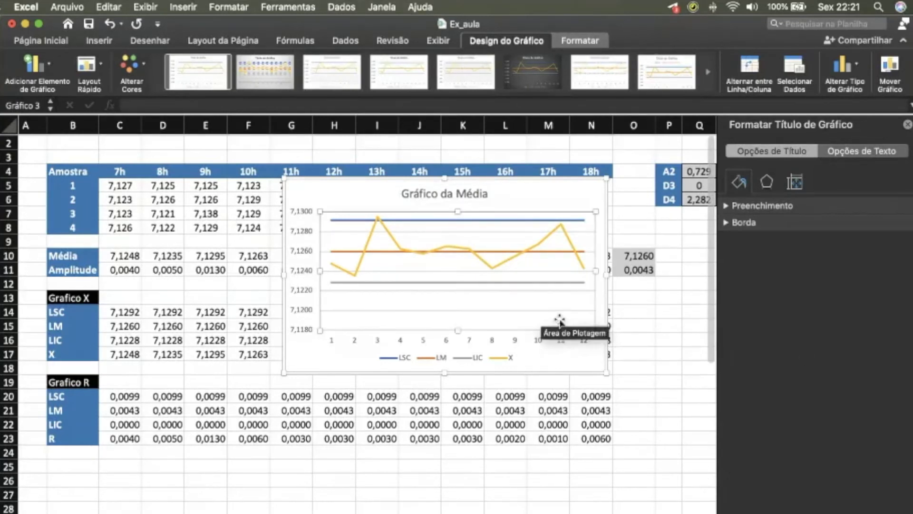
mouse_move(62, 404)
left_mouse_down()
mouse_move(176, 438)
mouse_move(581, 438)
left_mouse_up()
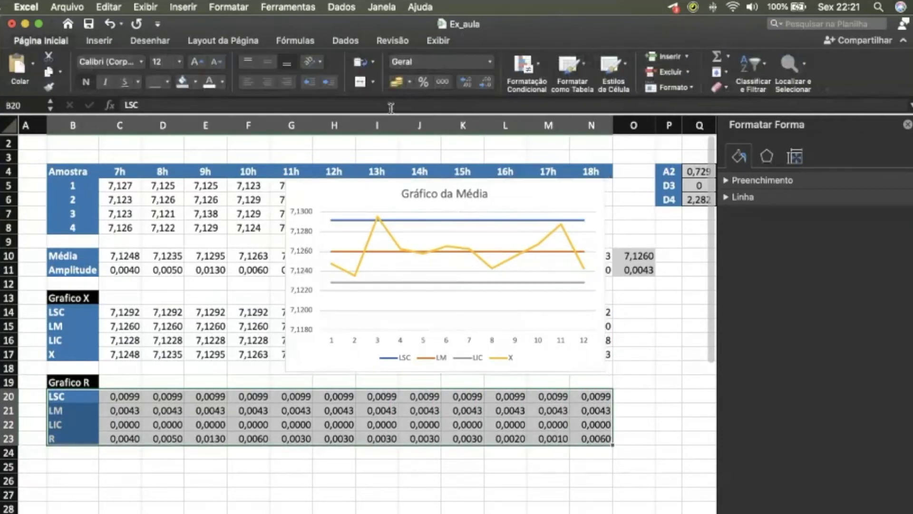
Insert a 2D line chart of the Grafico R data B20:N23.
left_click(100, 40)
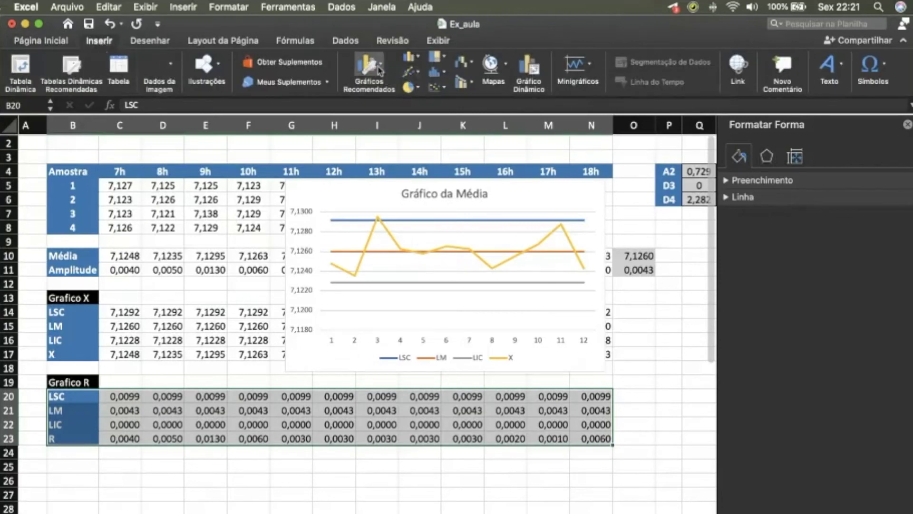
left_click(418, 76)
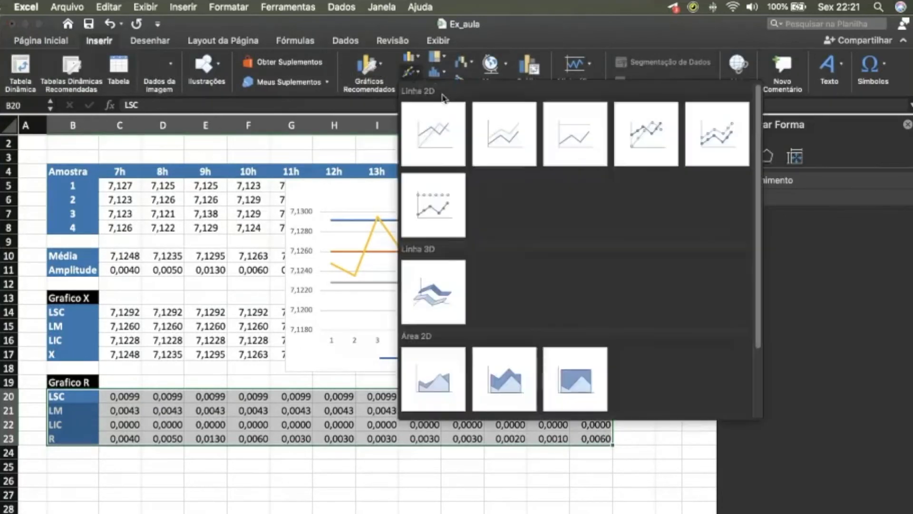
left_click(442, 142)
mouse_move(377, 219)
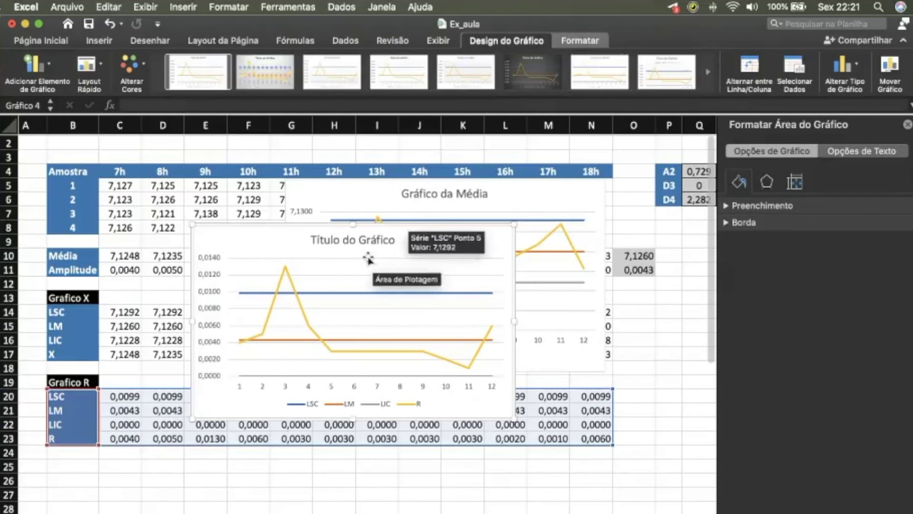
left_click(374, 269)
left_click_drag(375, 269, 378, 283)
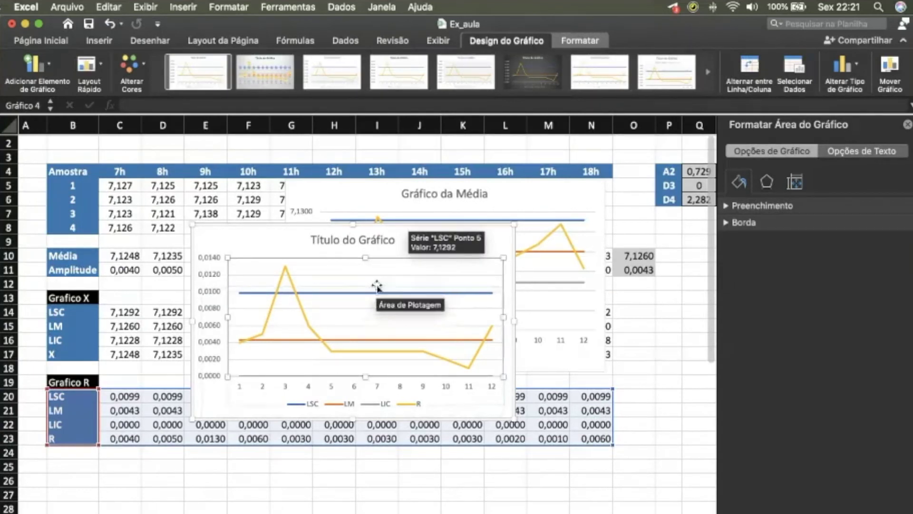
key("ctrl+z")
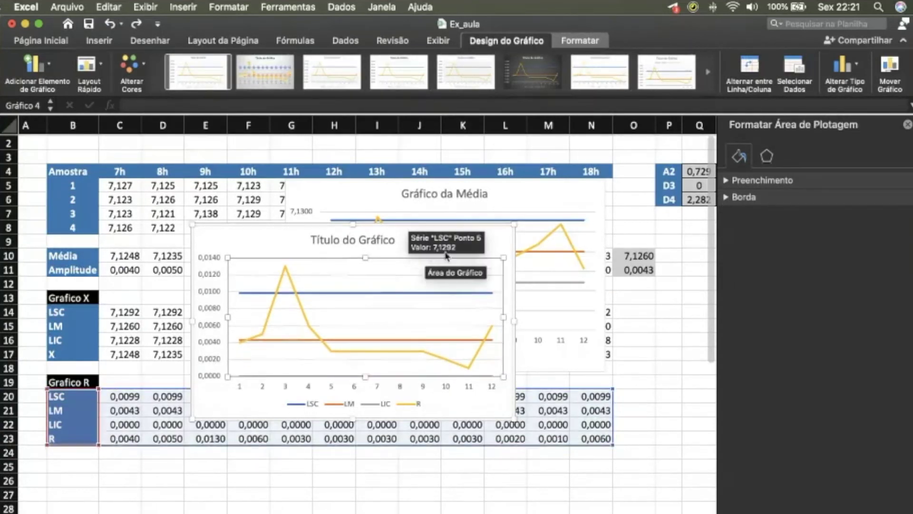
Move the range chart below Gráfico da Média and clear its placeholder title text.
left_click_drag(504, 246, 526, 350)
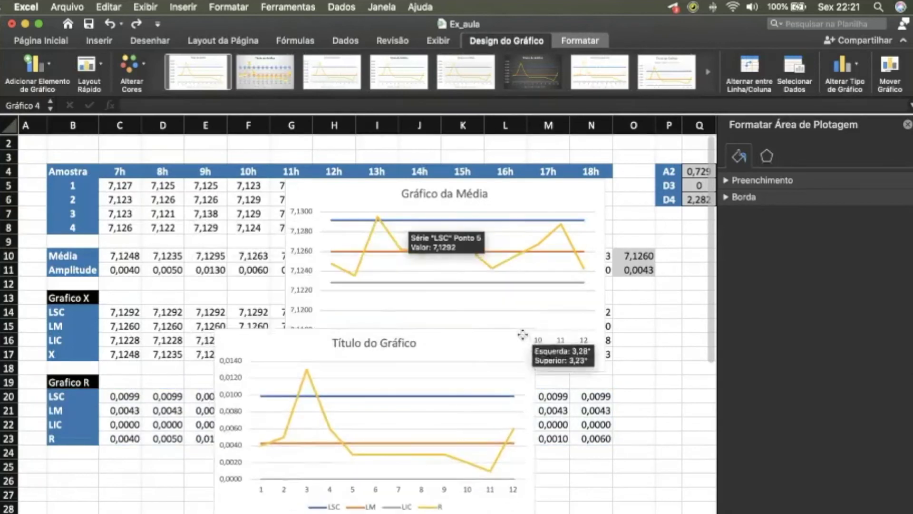
left_click(398, 337)
left_click(382, 342)
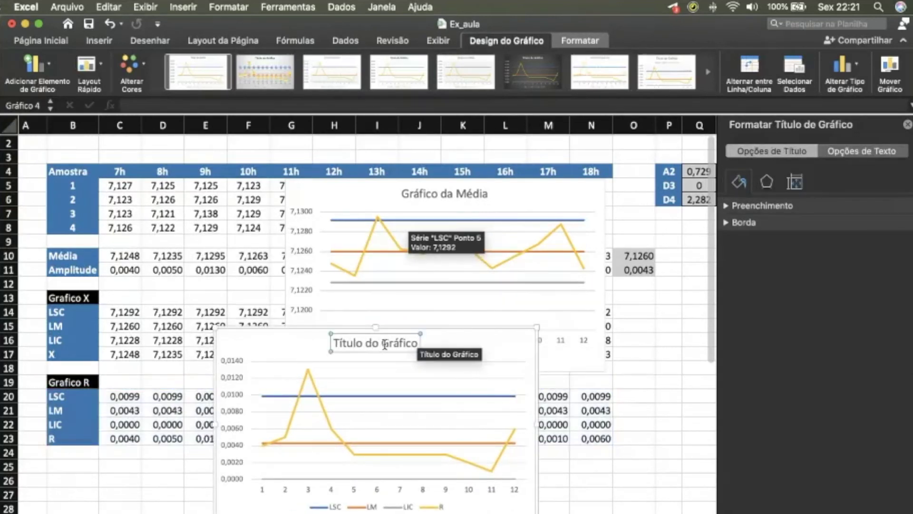
left_click(384, 343)
key("BackSpace")
key("BackSpace")
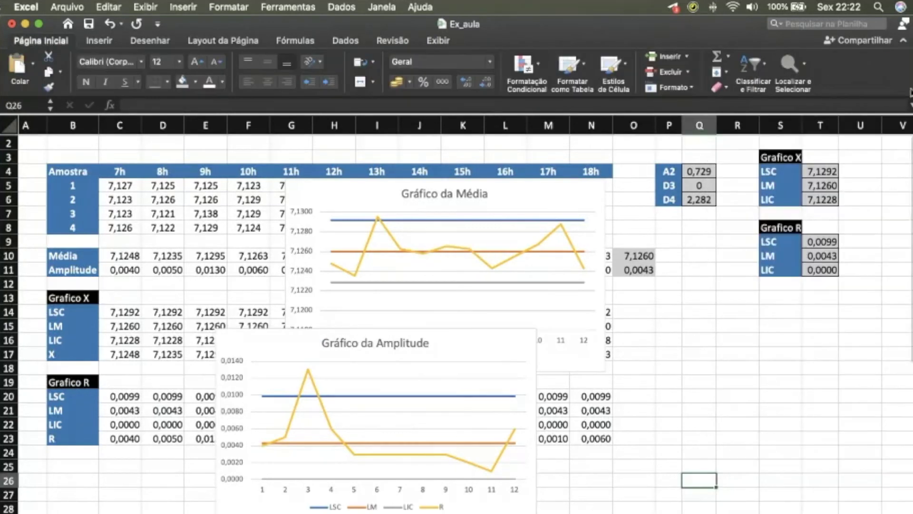
Collapse the ribbon and move Gráfico da Amplitude out of the way, down and right.
left_click(904, 41)
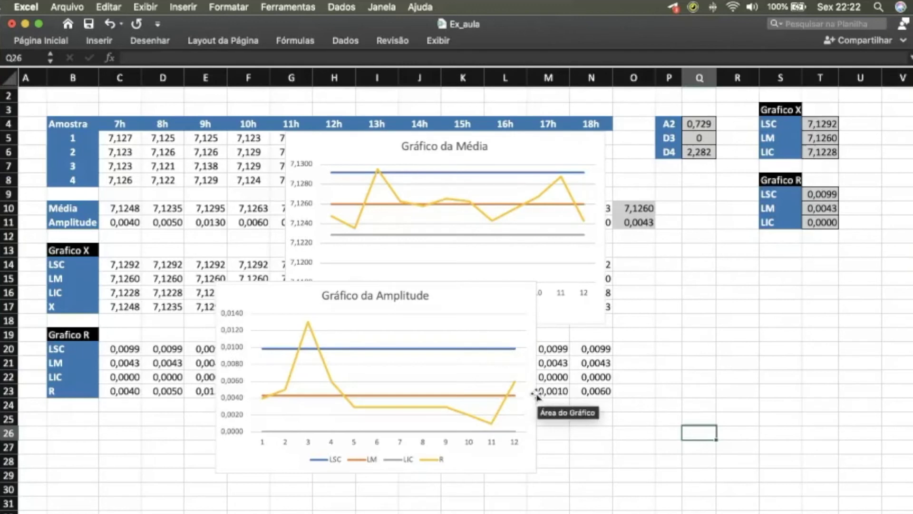
left_click_drag(525, 460, 556, 513)
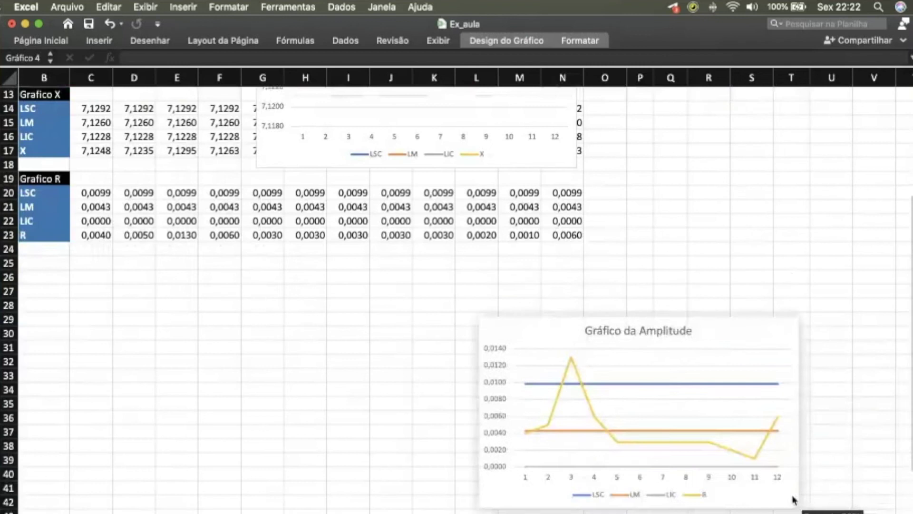
left_click_drag(585, 512, 792, 459)
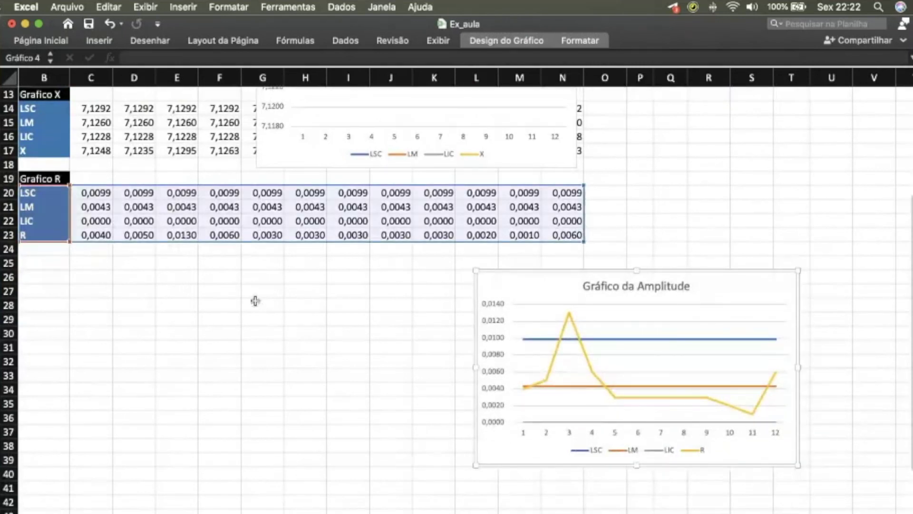
scroll(250, 301, "up", 10)
Move Gráfico da Média left under the sample table and widen it to column O.
mouse_move(299, 148)
left_mouse_down()
mouse_move(85, 209)
mouse_move(66, 206)
left_mouse_up()
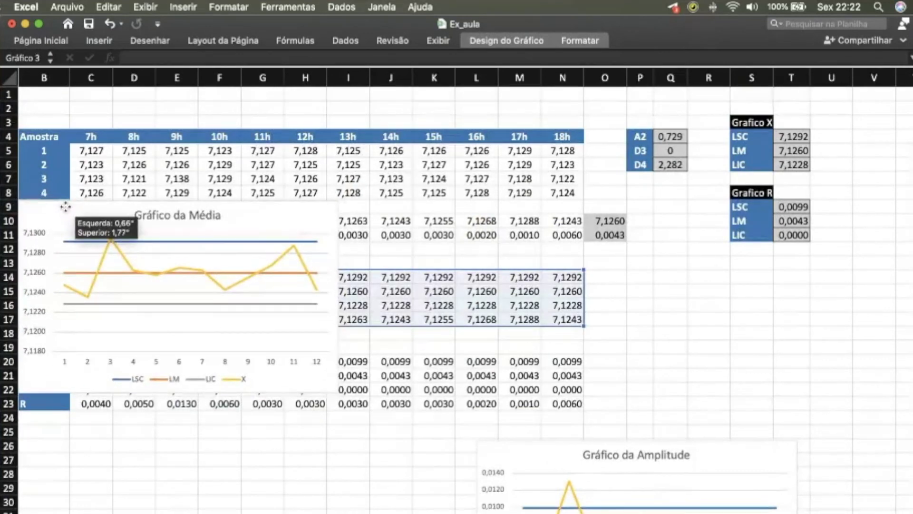
left_click_drag(65, 206, 66, 204)
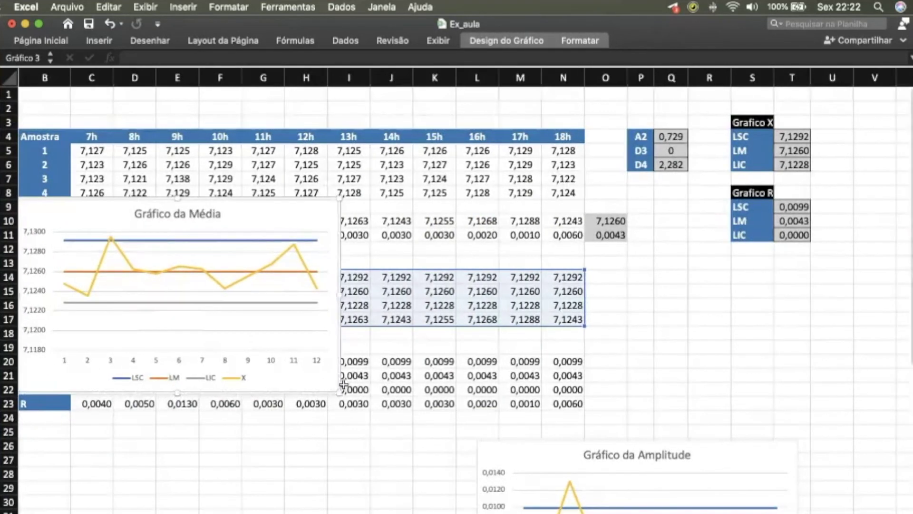
left_click_drag(339, 393, 630, 396)
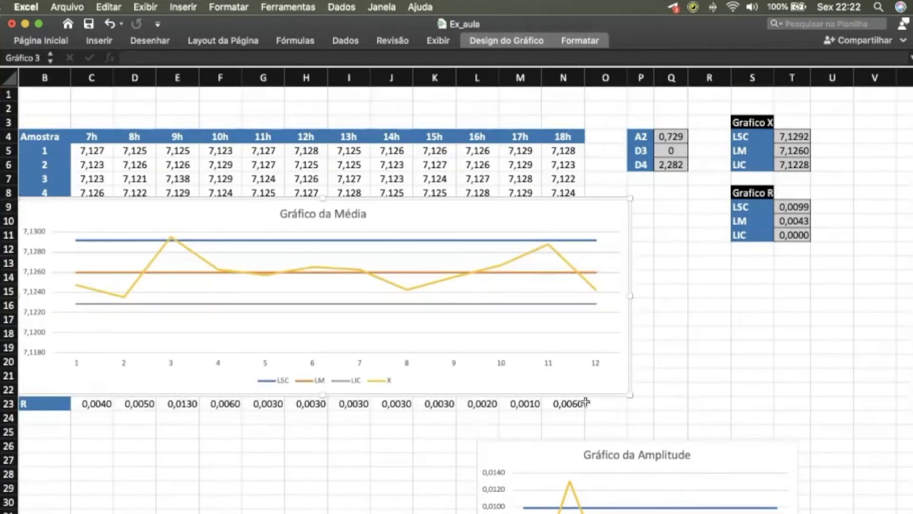
key("ctrl+z")
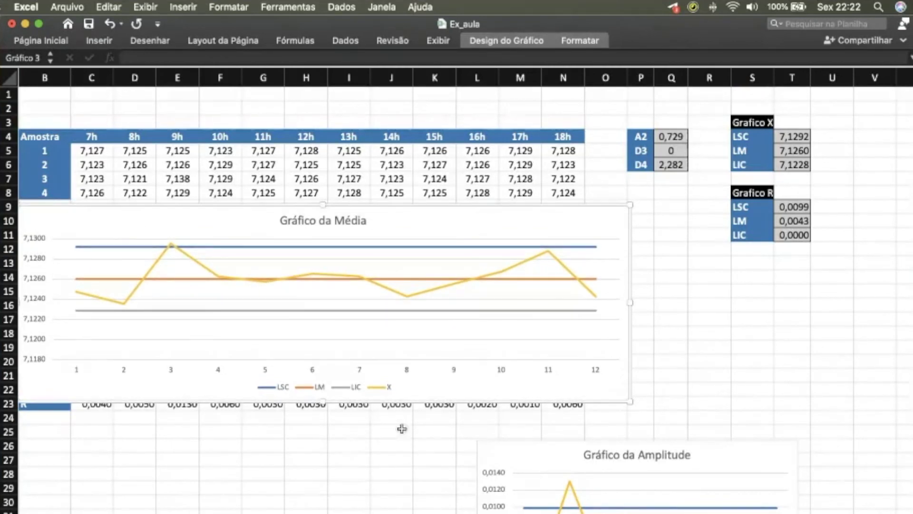
Place Gráfico da Amplitude under Gráfico da Média at row 23, widened to match.
left_click(675, 361)
left_click_drag(744, 450, 286, 409)
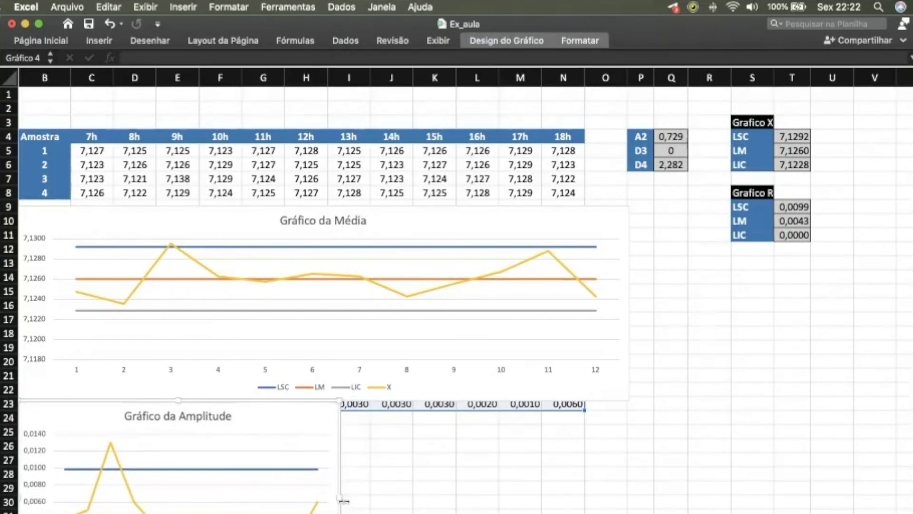
left_click_drag(341, 499, 628, 496)
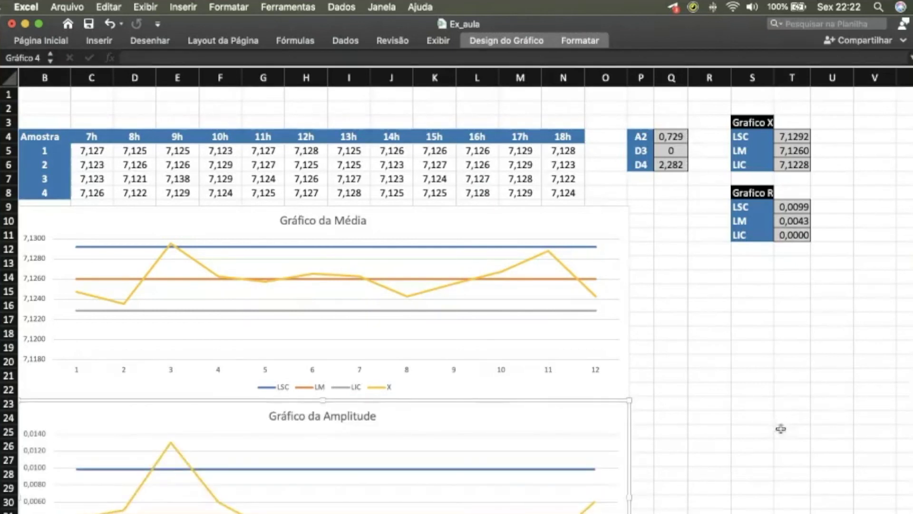
left_click(780, 421)
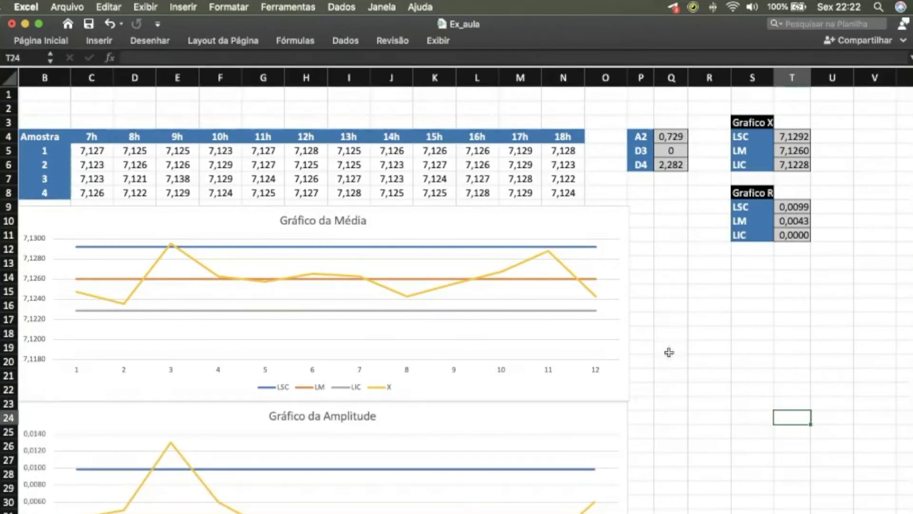
left_click(671, 335)
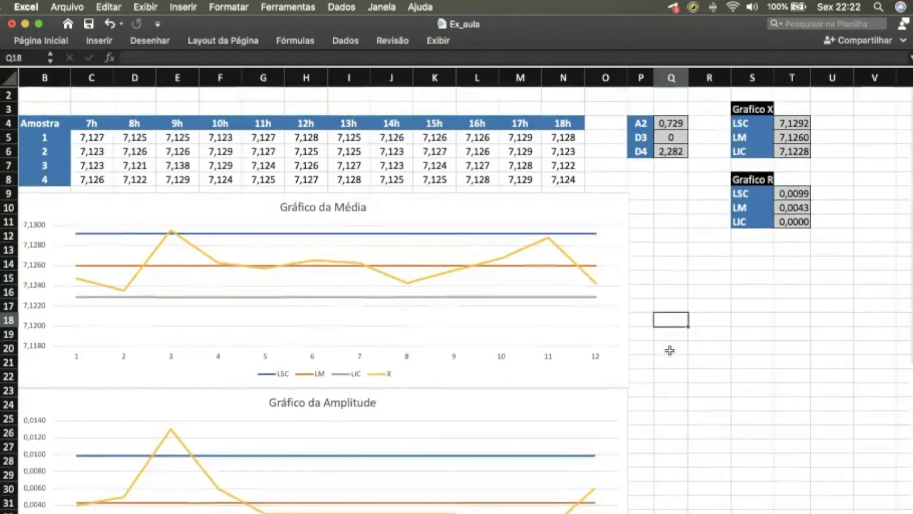
scroll(672, 343, "down", 3)
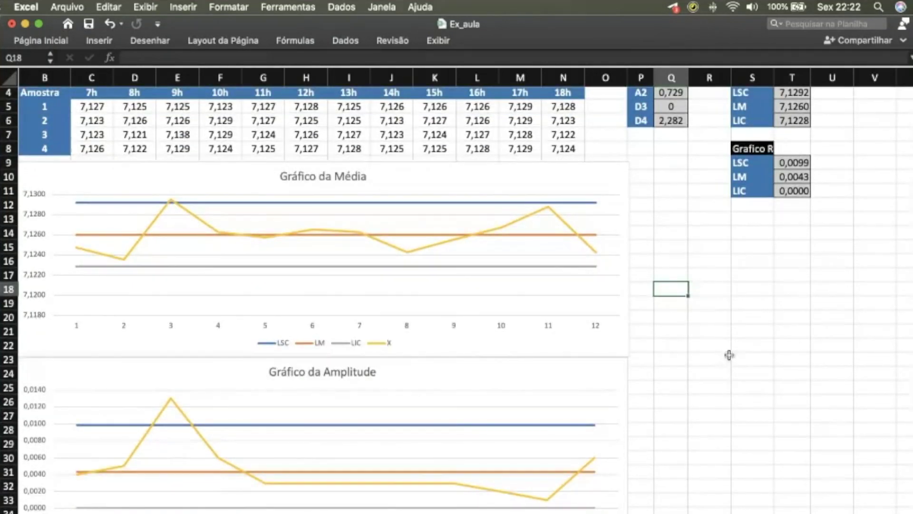
scroll(729, 355, "down", 5)
scroll(729, 355, "up", 1)
scroll(729, 354, "up", 4)
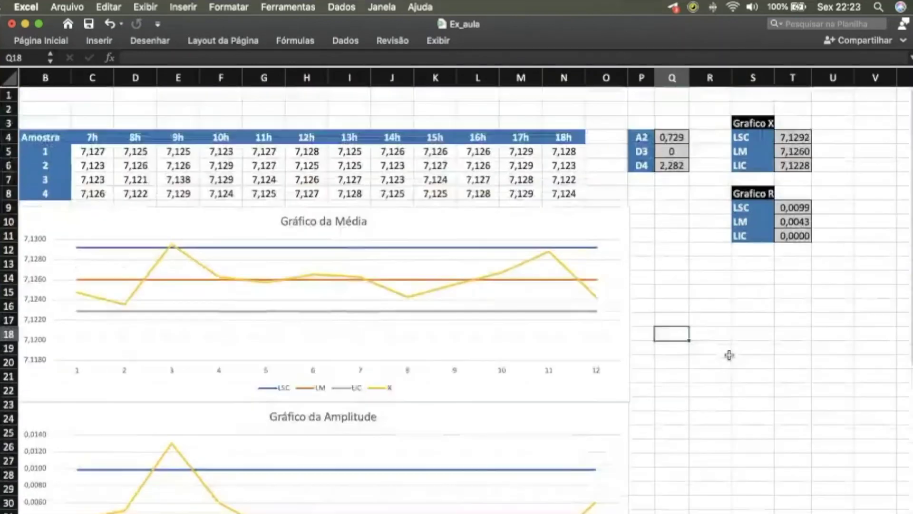
scroll(729, 355, "down", 1)
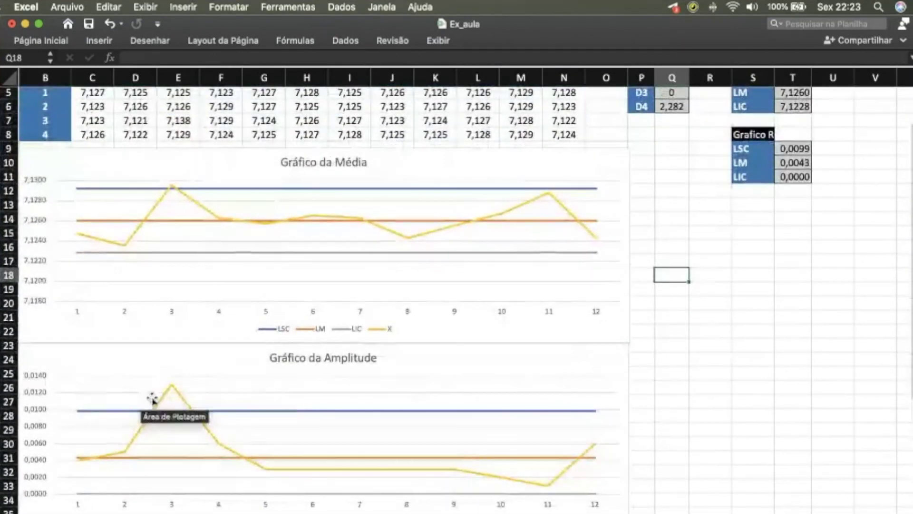
scroll(751, 380, "up", 4)
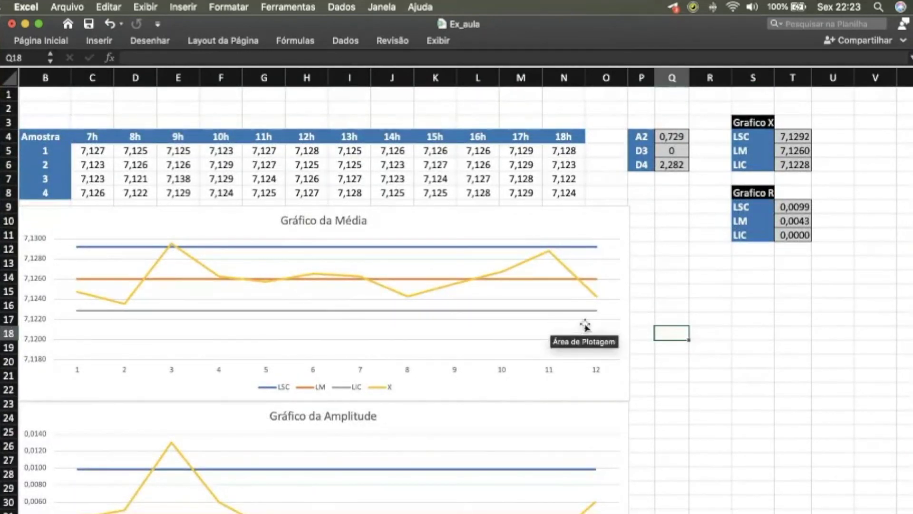
scroll(707, 324, "left", 1)
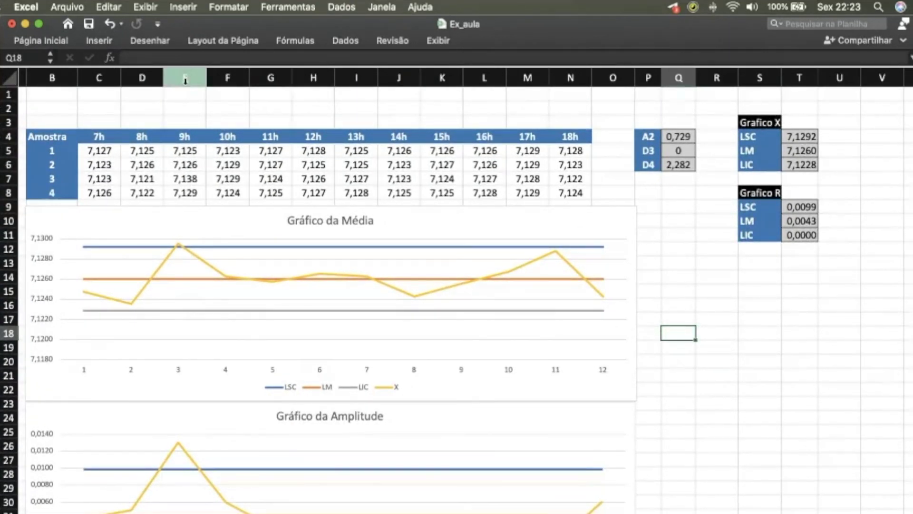
Delete column E holding the 9h samples.
left_click(185, 81)
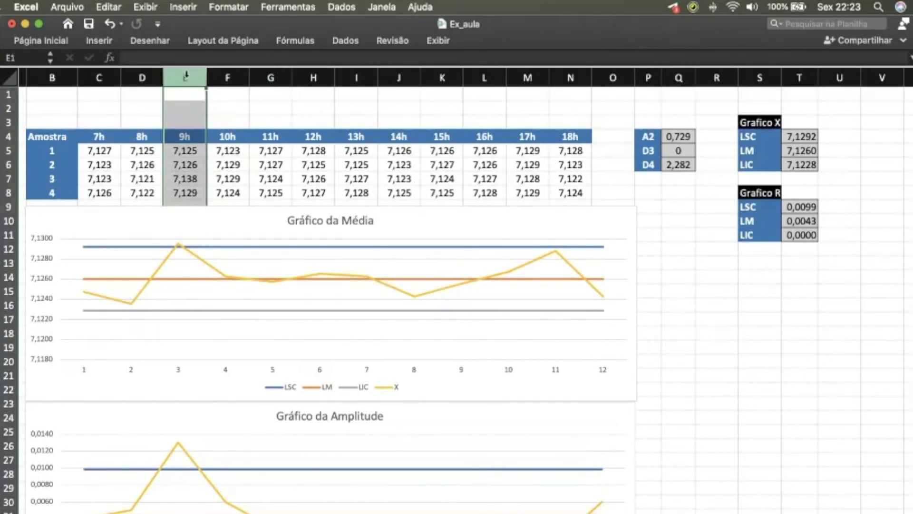
right_click(188, 79)
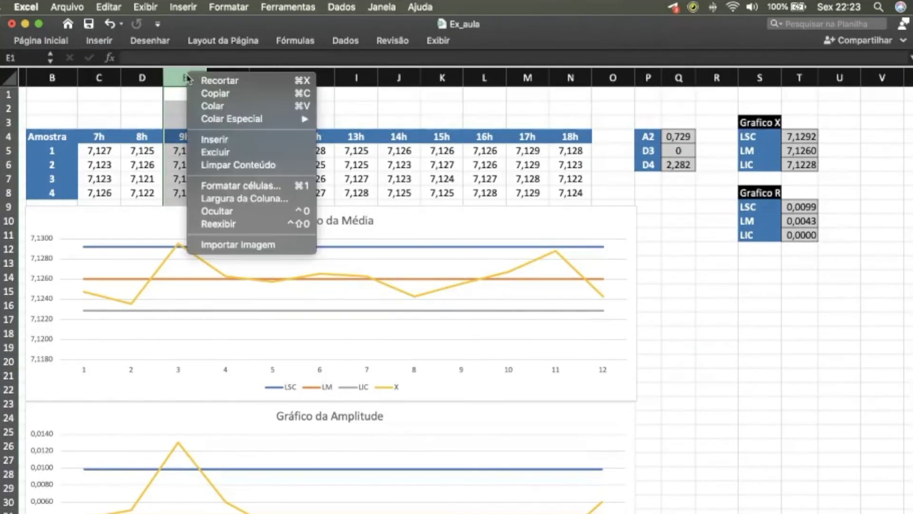
left_click(237, 152)
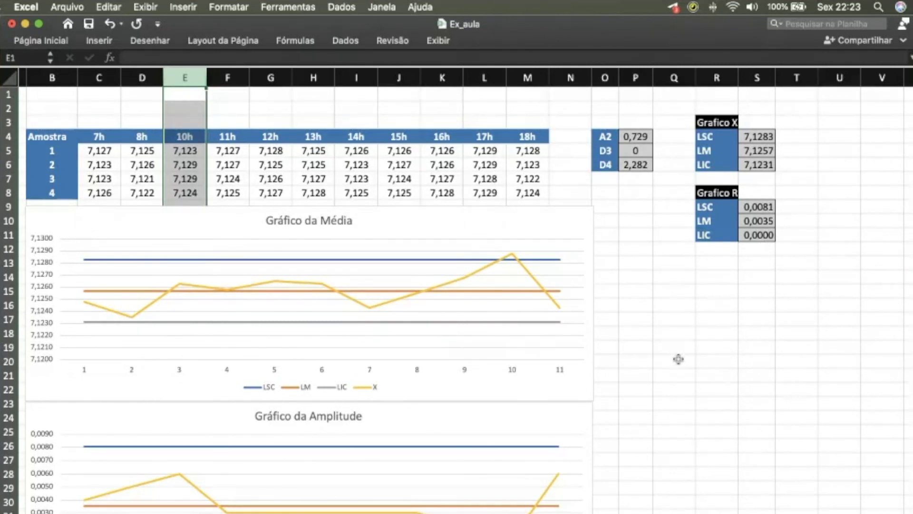
scroll(678, 359, "down", 2)
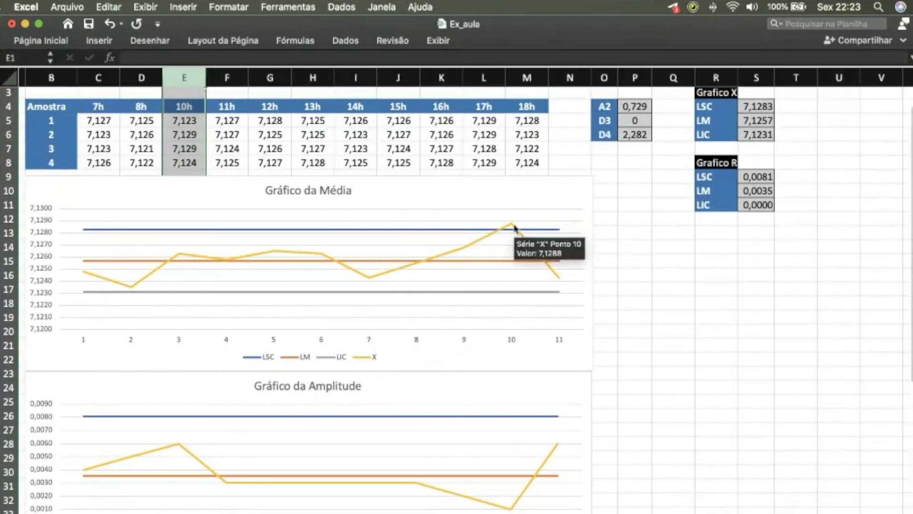
scroll(657, 271, "up", 2)
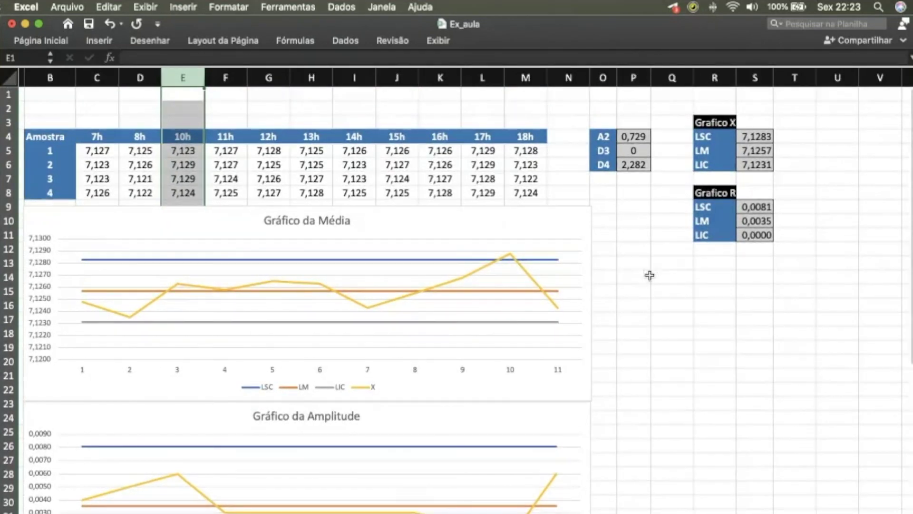
Delete column L holding the 17h samples and check that both charts updated.
left_click(482, 80)
right_click(482, 80)
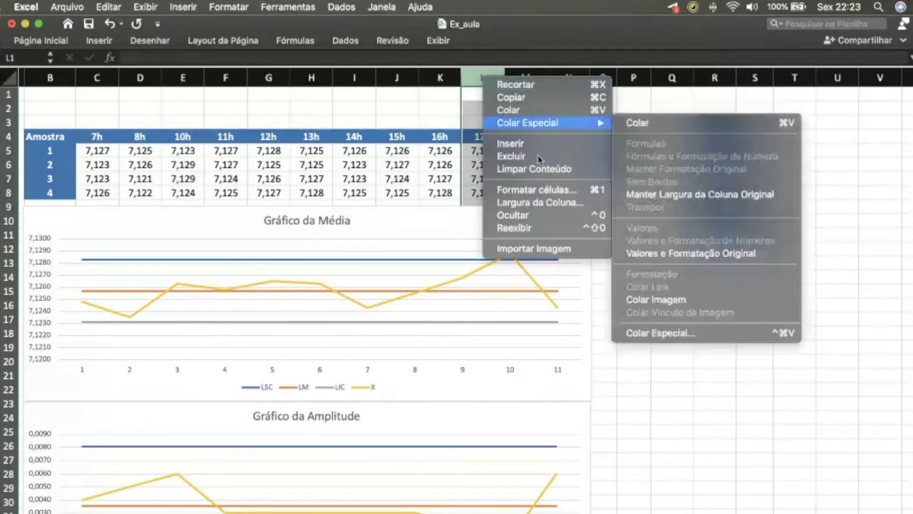
left_click(540, 163)
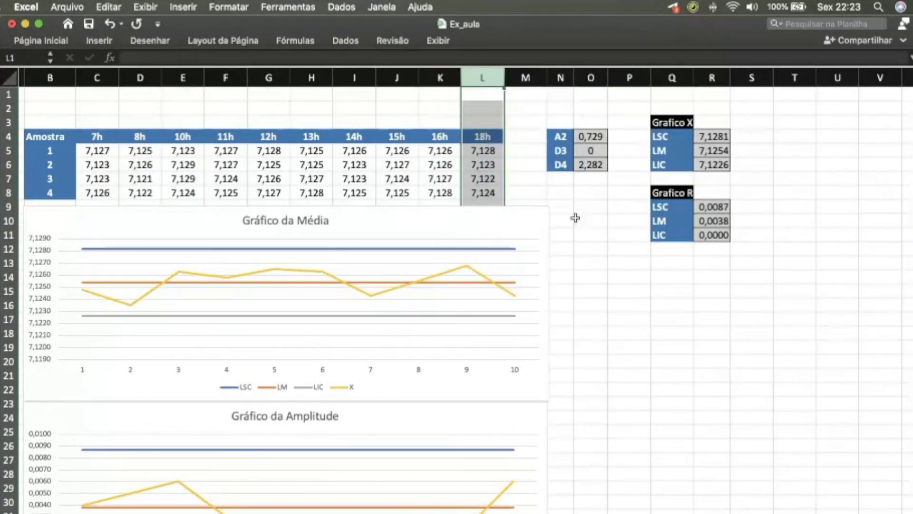
left_click(709, 408)
scroll(709, 407, "down", 4)
scroll(709, 408, "down", 2)
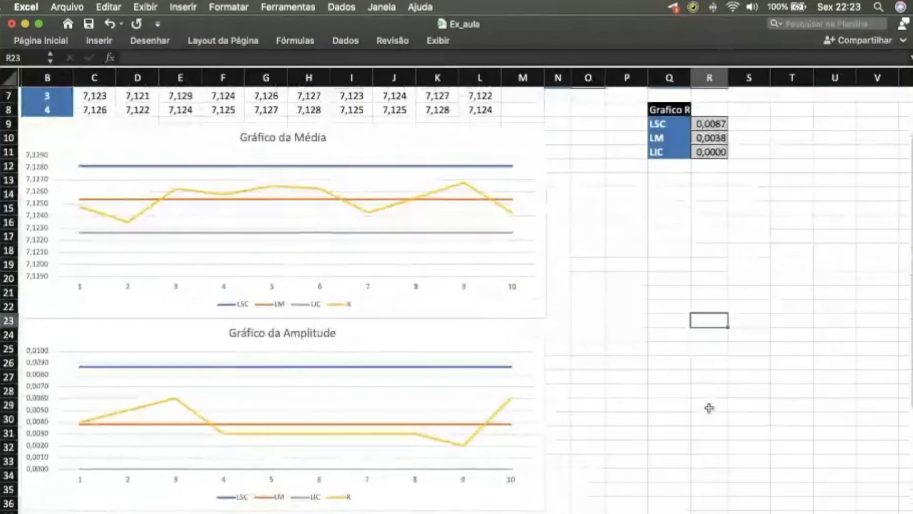
scroll(709, 408, "up", 3)
scroll(709, 409, "up", 2)
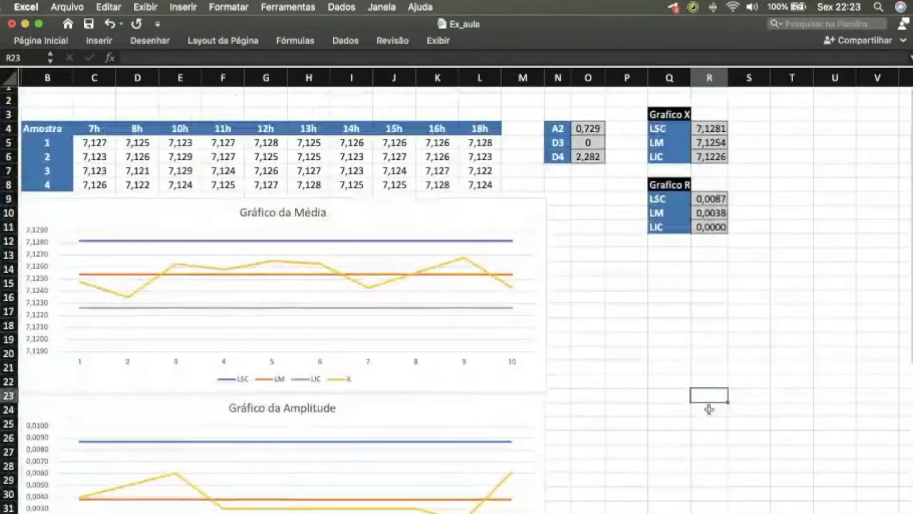